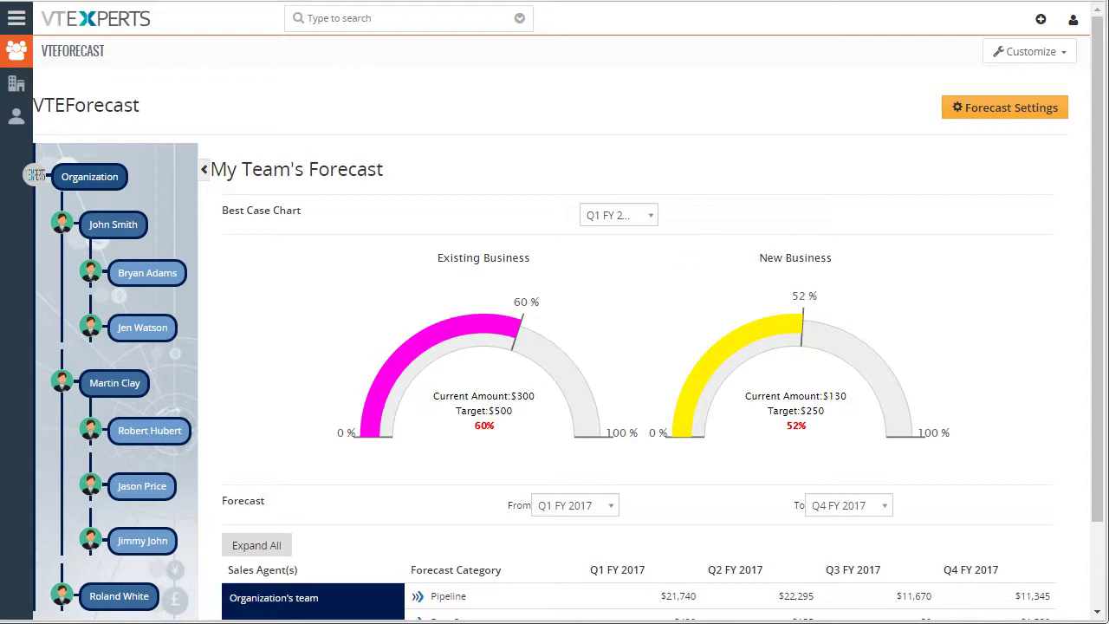
Switch the Best Case chart to Q2 and then to Q4 of the fiscal year
{"action": "scroll", "coordinate": [1084, 165], "scroll_direction": "down", "scroll_amount": 1}
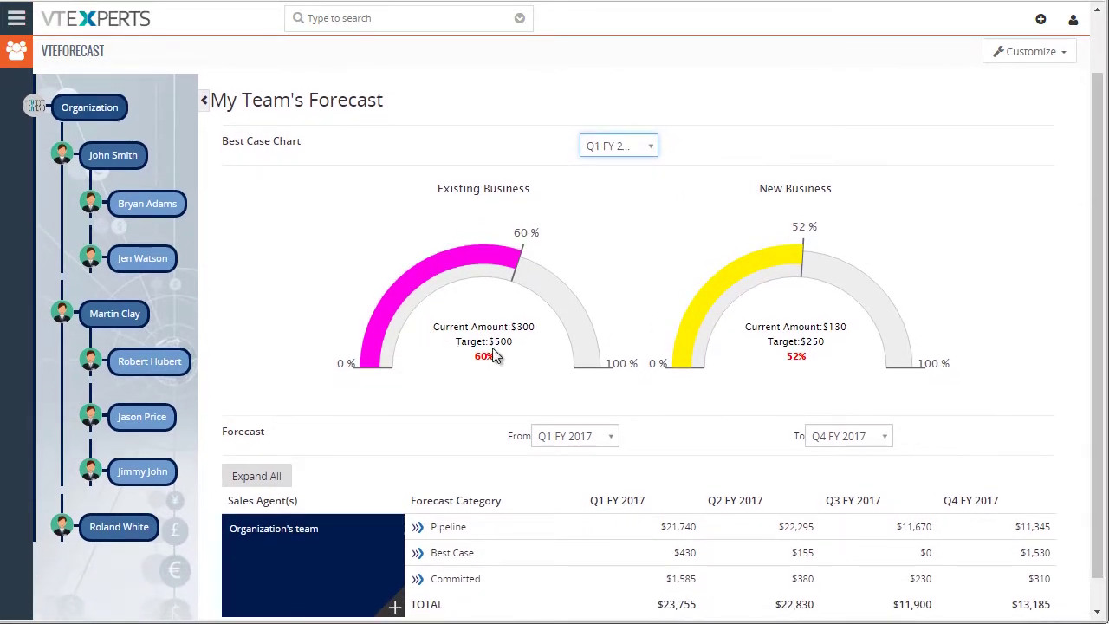
{"action": "left_click", "coordinate": [615, 144]}
{"action": "left_click", "coordinate": [614, 211]}
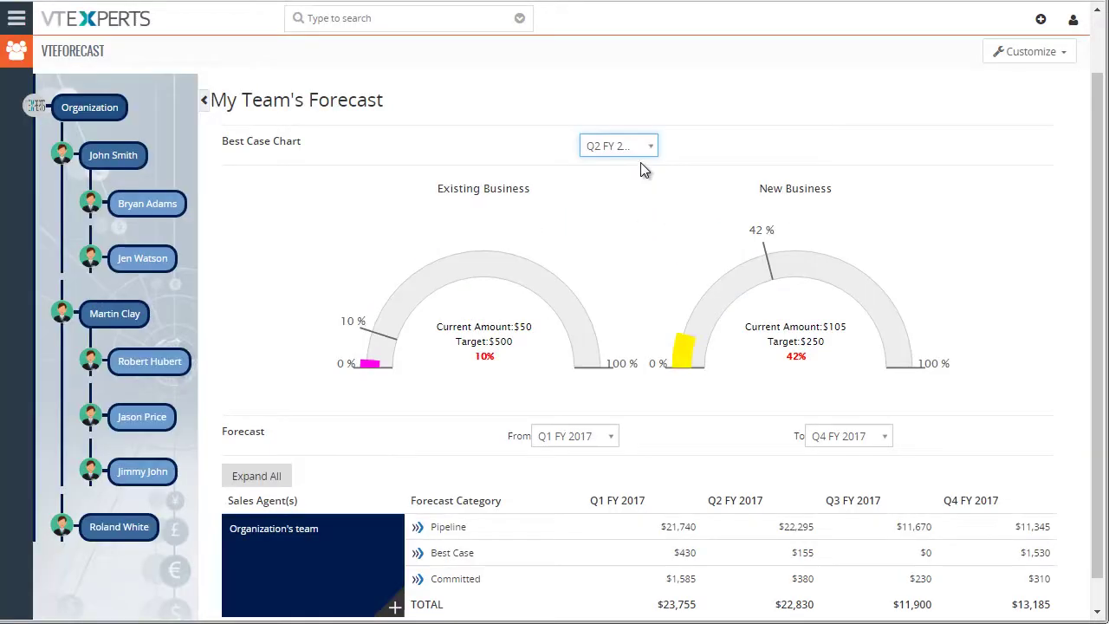
{"action": "left_click", "coordinate": [626, 149]}
{"action": "left_click", "coordinate": [624, 248]}
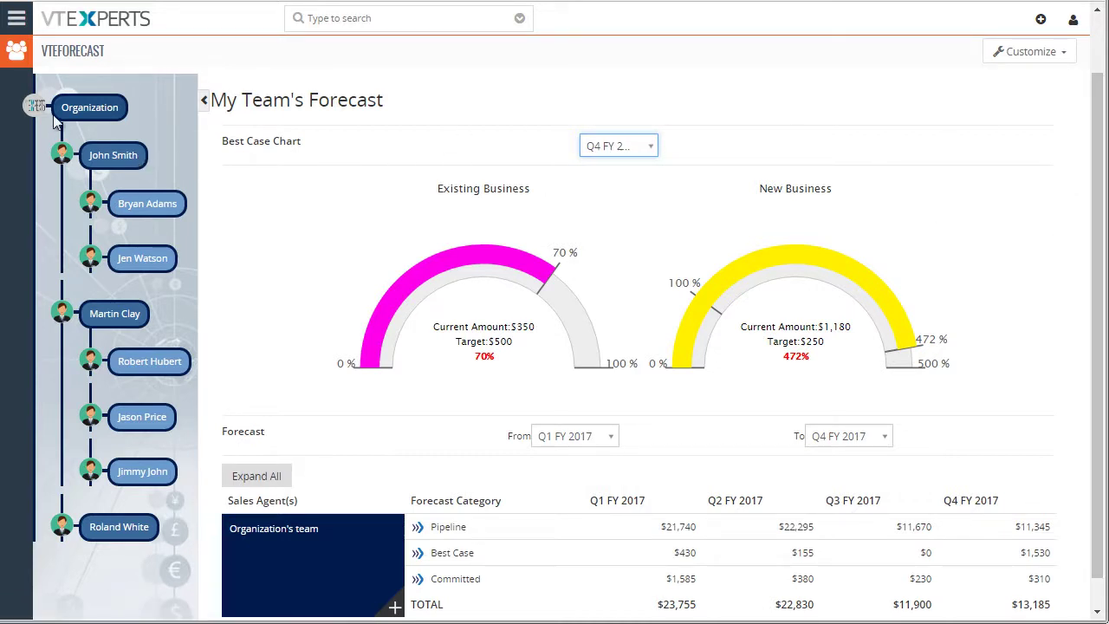
View the forecasts of the organization, of both team managers, and of the second sales agent under the first manager
{"action": "left_click", "coordinate": [91, 111]}
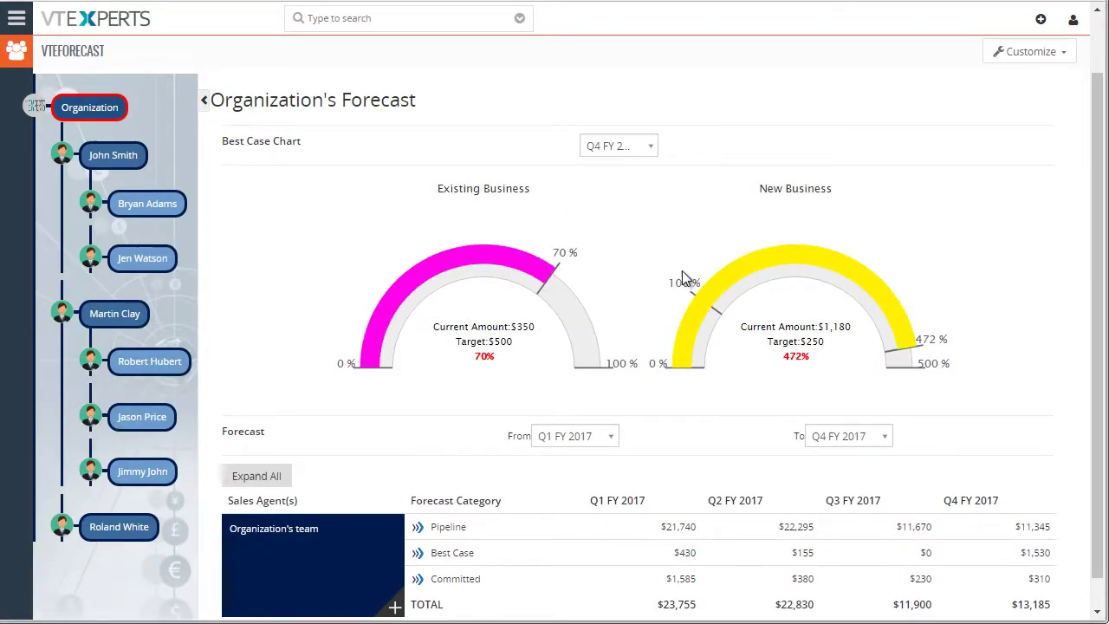
{"action": "left_click", "coordinate": [117, 156]}
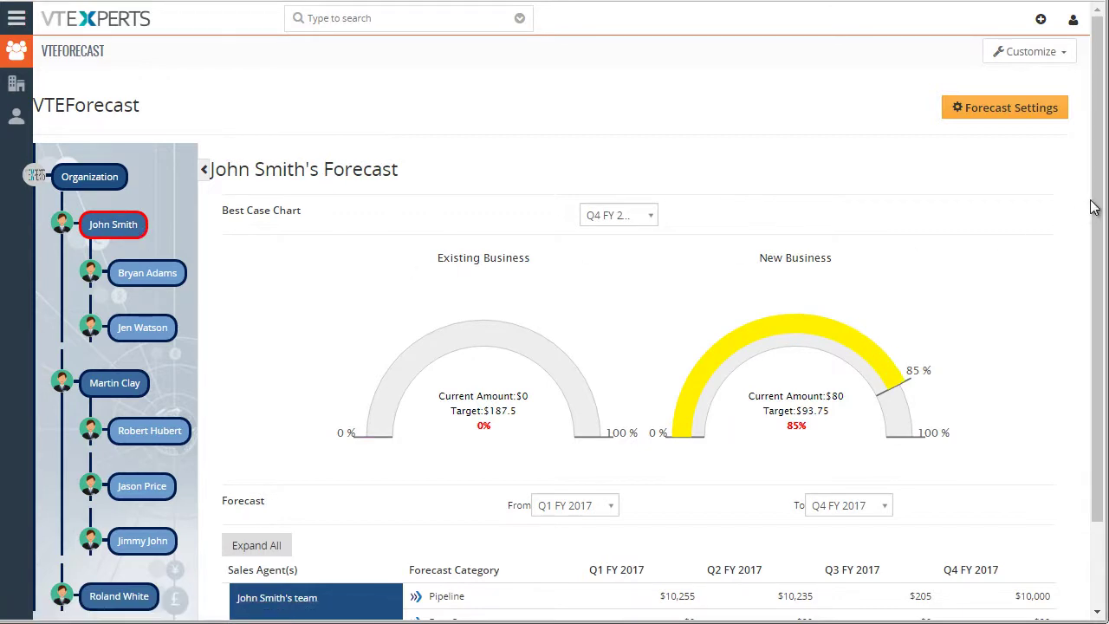
{"action": "left_click_drag", "start_coordinate": [1095, 205], "coordinate": [1096, 293]}
{"action": "left_click", "coordinate": [137, 303]}
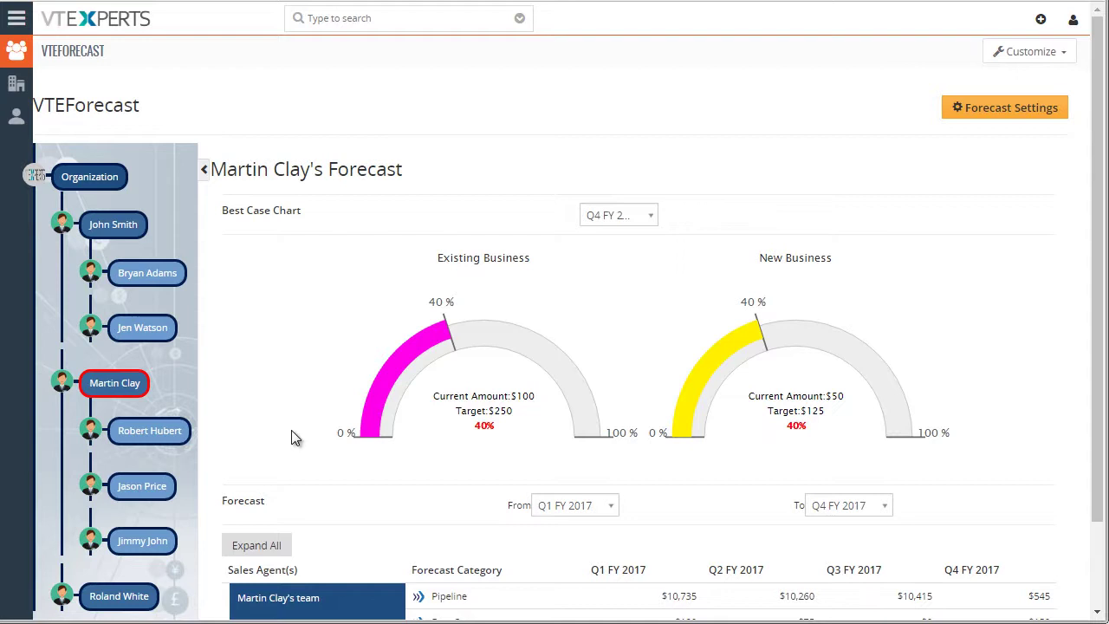
{"action": "left_click", "coordinate": [142, 328]}
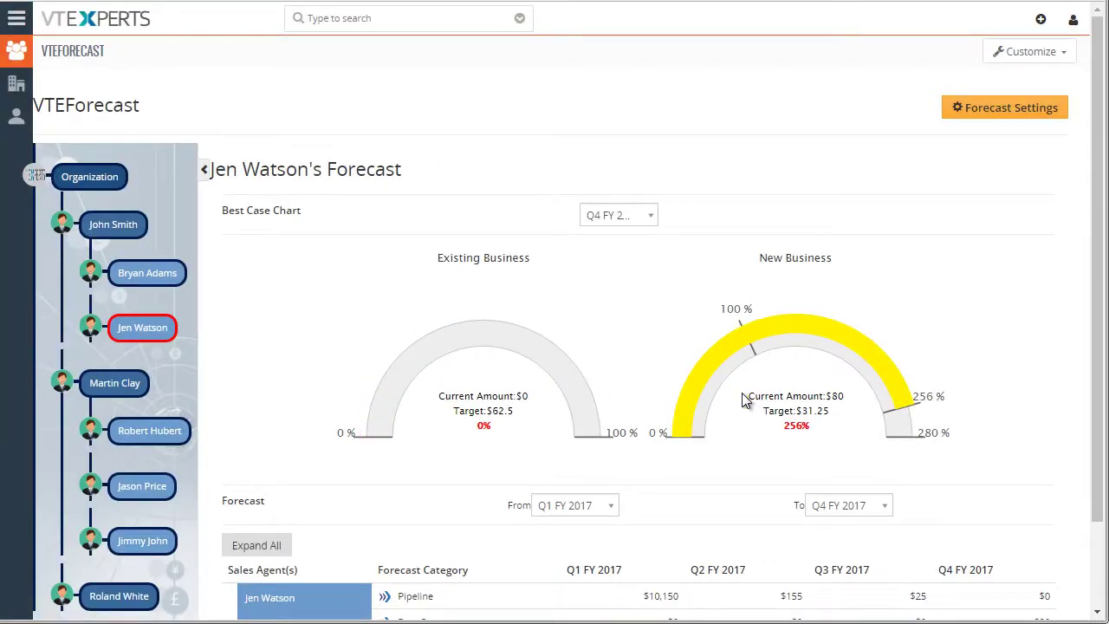
{"action": "scroll", "coordinate": [996, 187], "scroll_direction": "down", "scroll_amount": 1}
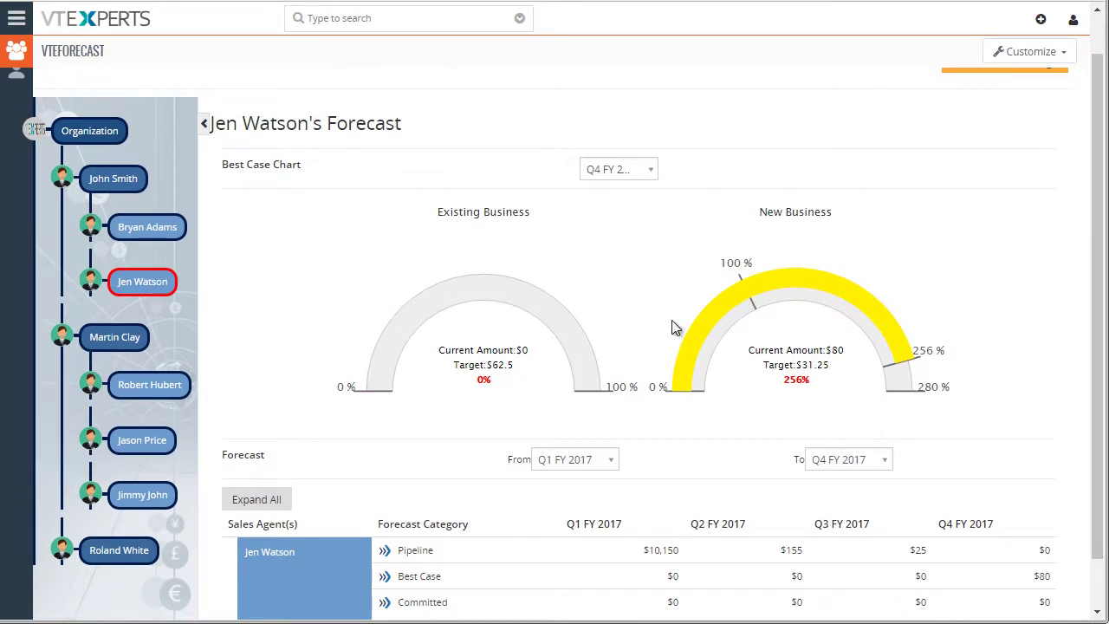
{"action": "scroll", "coordinate": [658, 520], "scroll_direction": "down", "scroll_amount": 1}
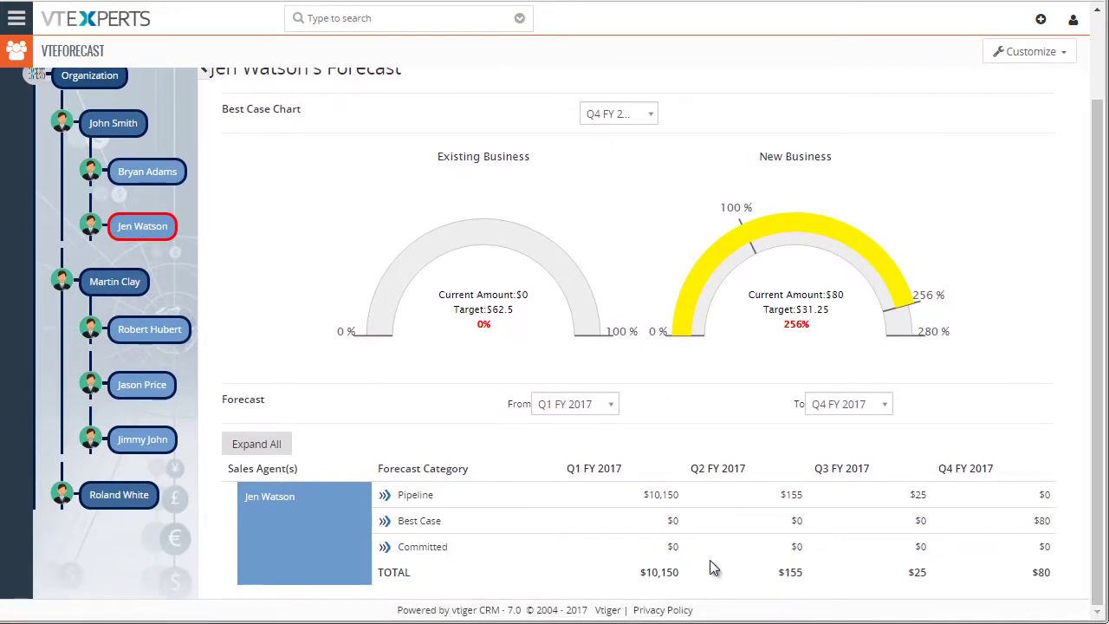
Return to the organization's forecast and expand all sales agents in the forecast table
{"action": "left_click", "coordinate": [110, 80]}
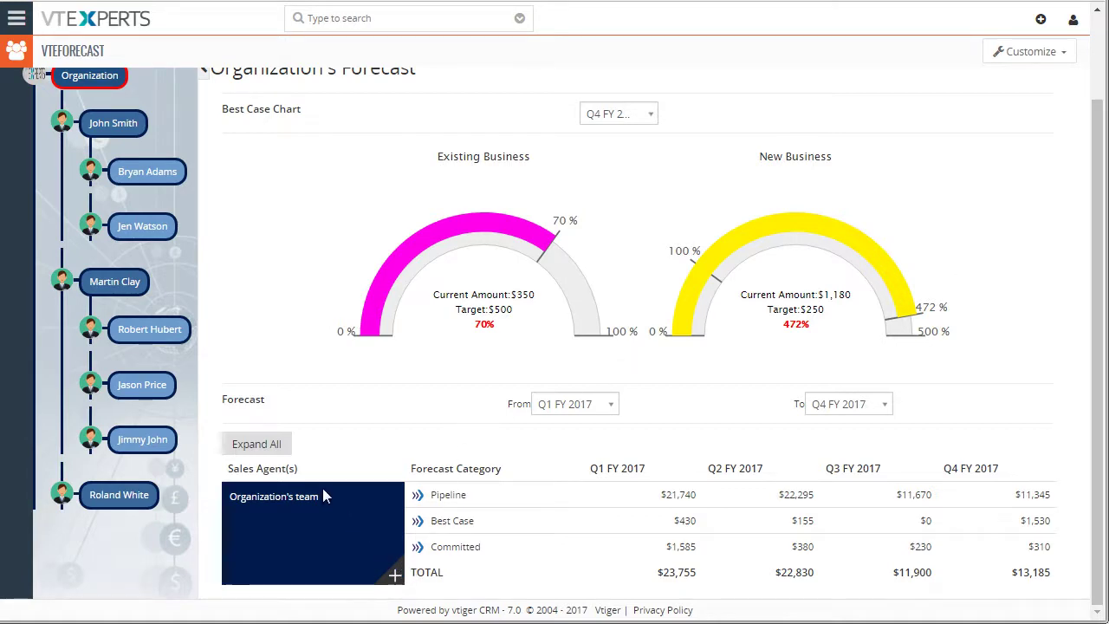
{"action": "left_click", "coordinate": [270, 444]}
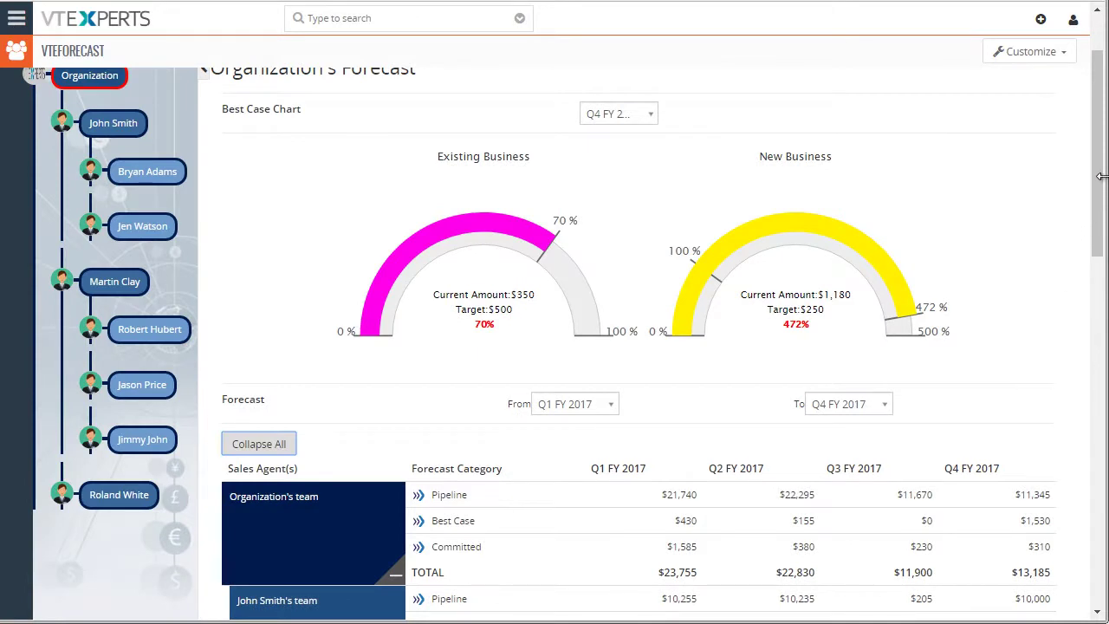
{"action": "scroll", "coordinate": [1100, 176], "scroll_direction": "down", "scroll_amount": 4}
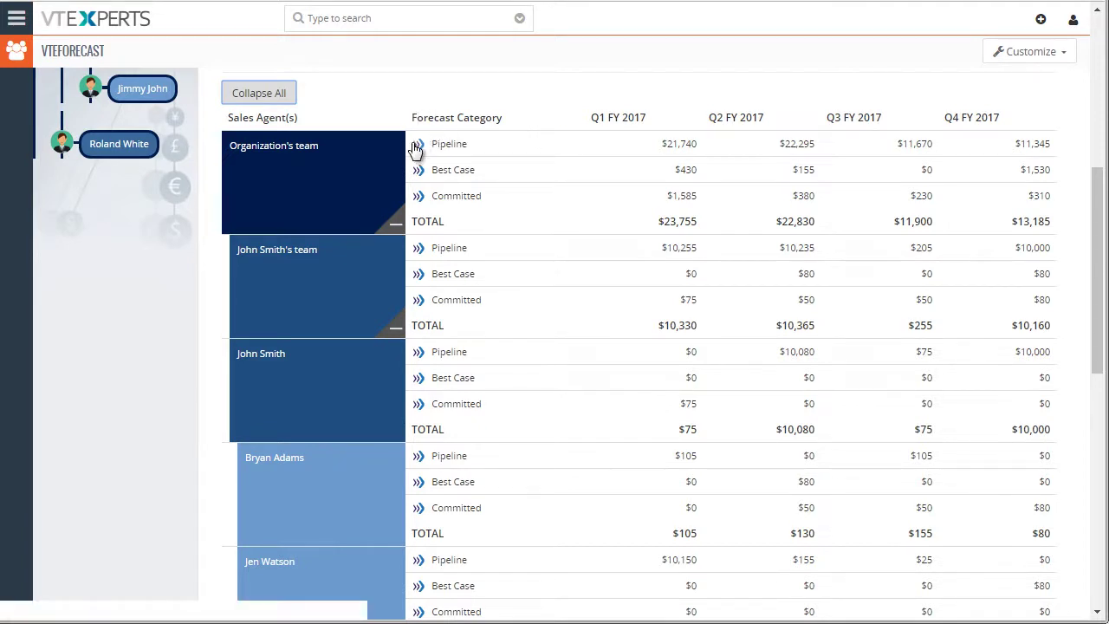
Expand the organization team's Pipeline, Best Case and Committed categories into existing and new business
{"action": "left_click", "coordinate": [419, 145]}
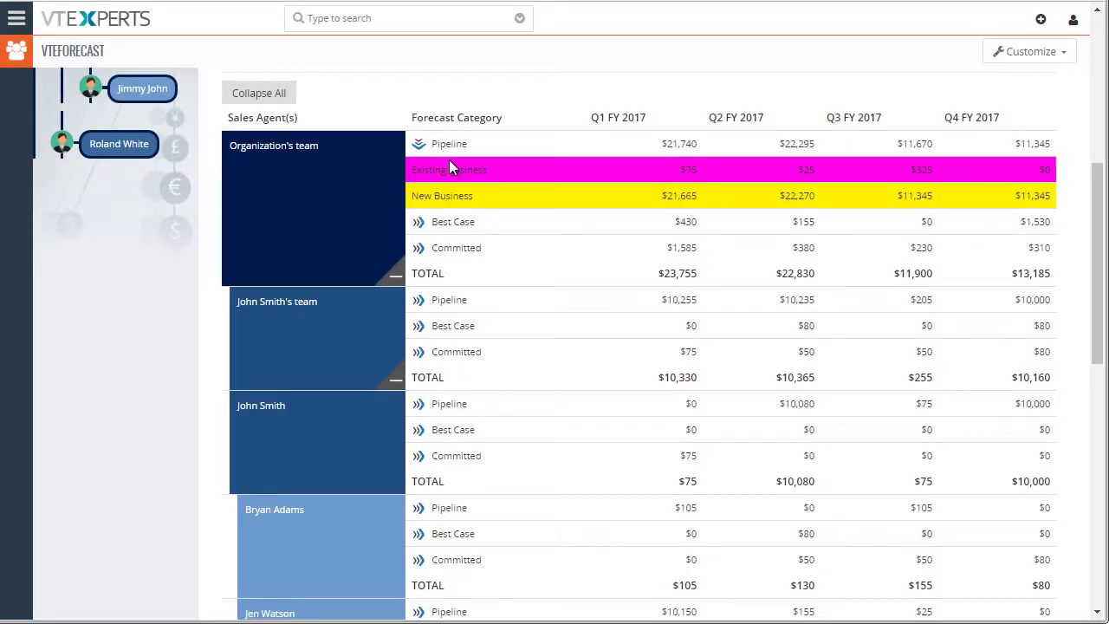
{"action": "left_click", "coordinate": [418, 222]}
{"action": "left_click", "coordinate": [420, 300]}
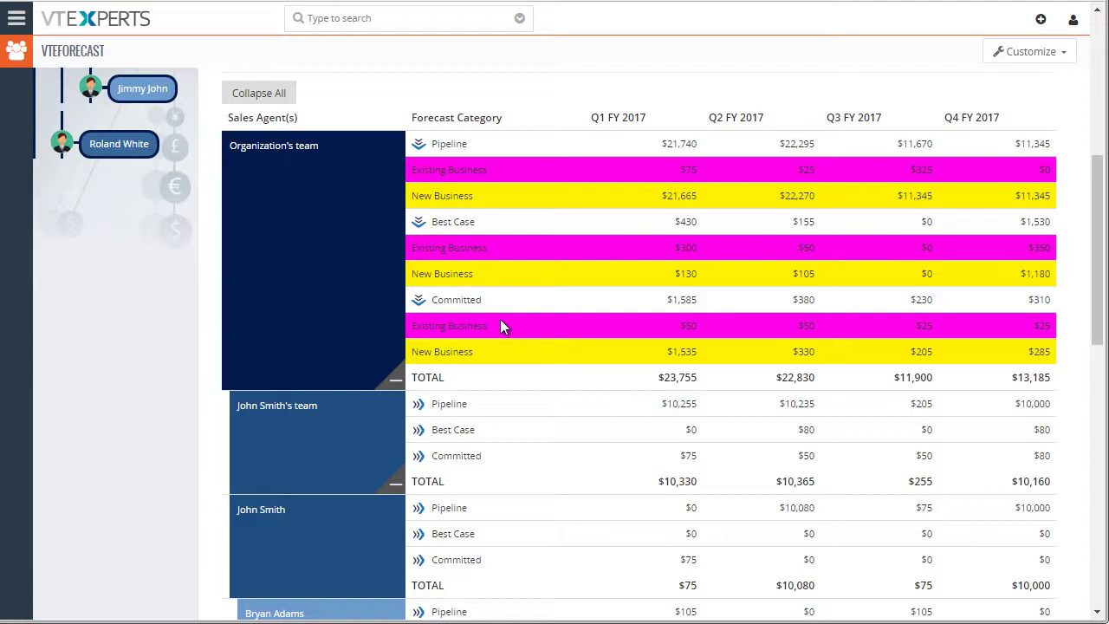
Collapse the organization team's Pipeline, Best Case and Committed breakdowns
{"action": "mouse_move", "coordinate": [1093, 268]}
{"action": "left_mouse_down"}
{"action": "mouse_move", "coordinate": [1096, 362]}
{"action": "mouse_move", "coordinate": [1096, 262]}
{"action": "left_mouse_up"}
{"action": "left_click", "coordinate": [418, 239]}
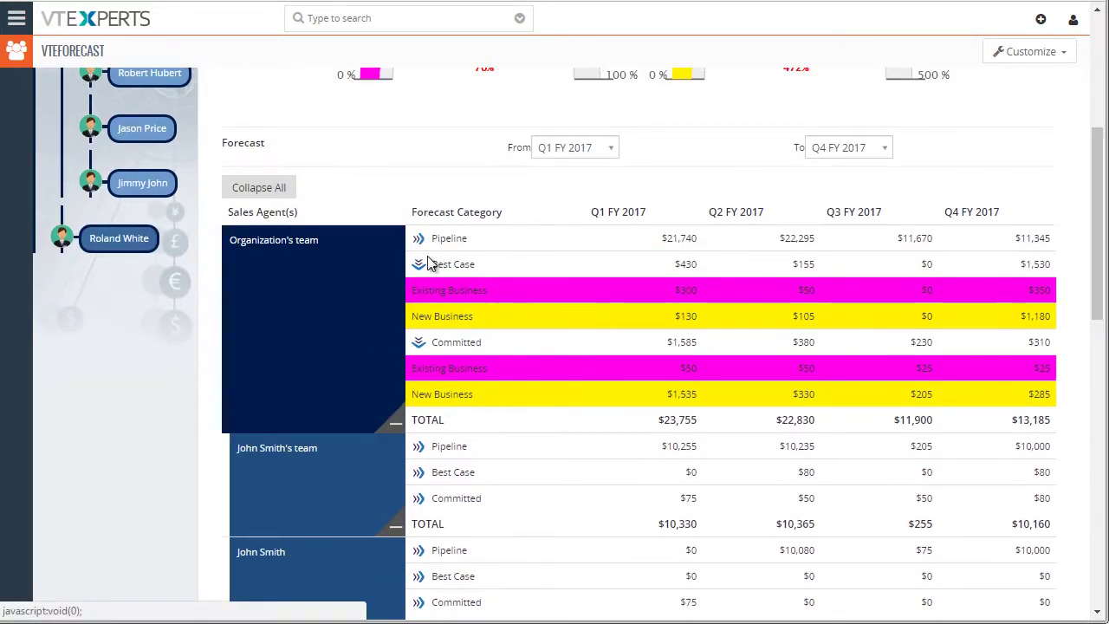
{"action": "left_click", "coordinate": [419, 263]}
{"action": "left_click", "coordinate": [418, 290]}
{"action": "scroll", "coordinate": [751, 288], "scroll_direction": "up", "scroll_amount": 2}
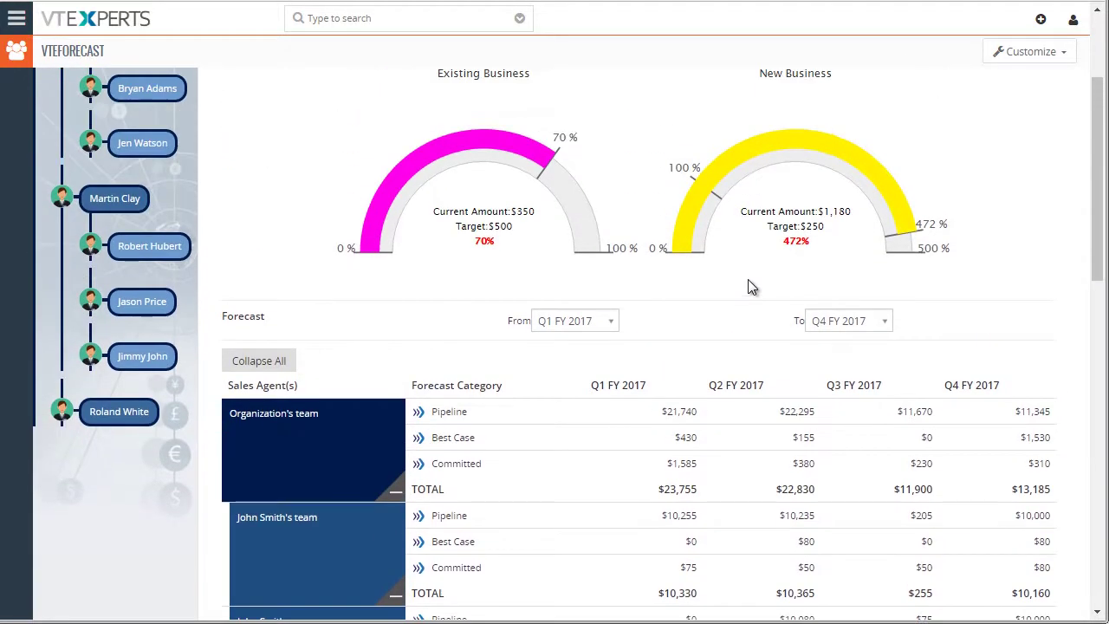
Limit the forecast table to the range from Q2 FY 2017 to Q2 FY 2017
{"action": "left_click", "coordinate": [579, 312]}
{"action": "left_click", "coordinate": [589, 385]}
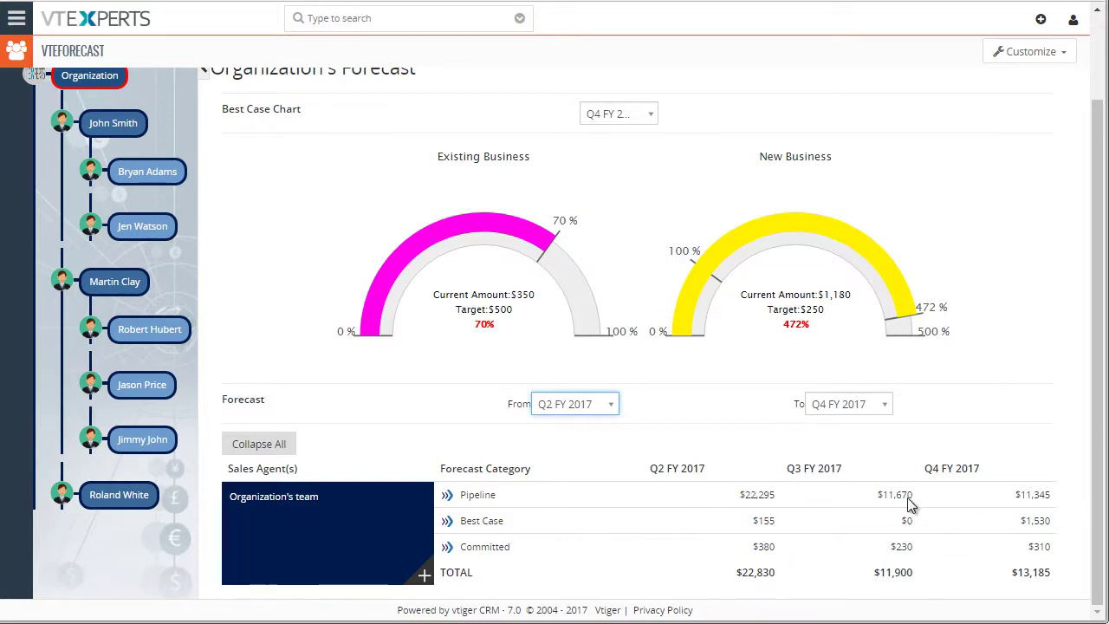
{"action": "left_click", "coordinate": [831, 404]}
{"action": "left_click", "coordinate": [854, 472]}
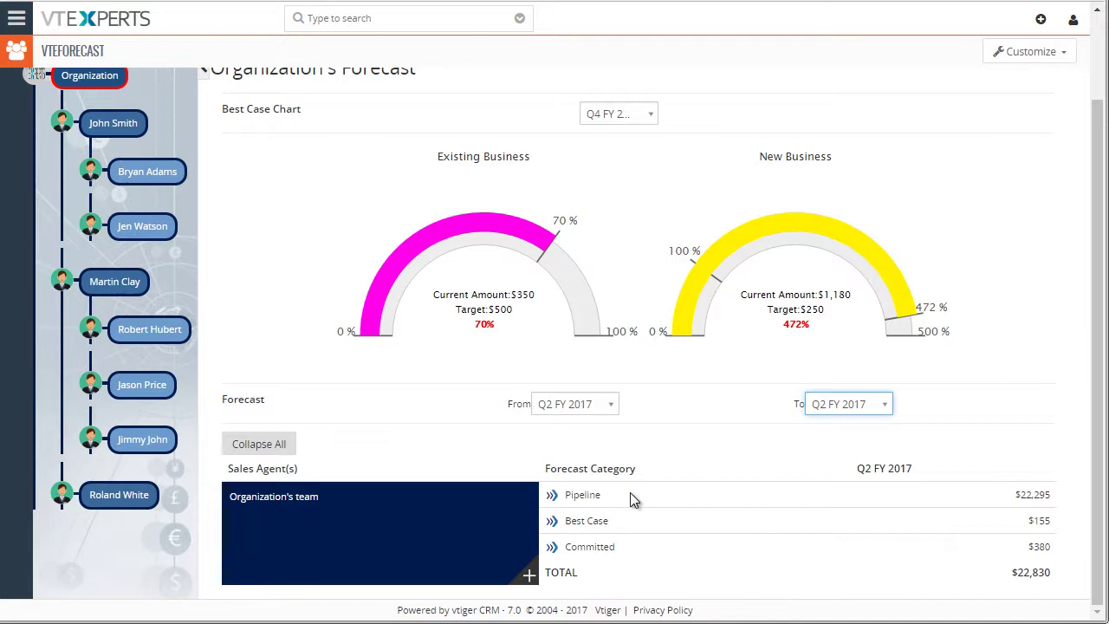
Expand the organization team's Pipeline category and its sub-teams for the selected quarter
{"action": "left_click", "coordinate": [555, 495]}
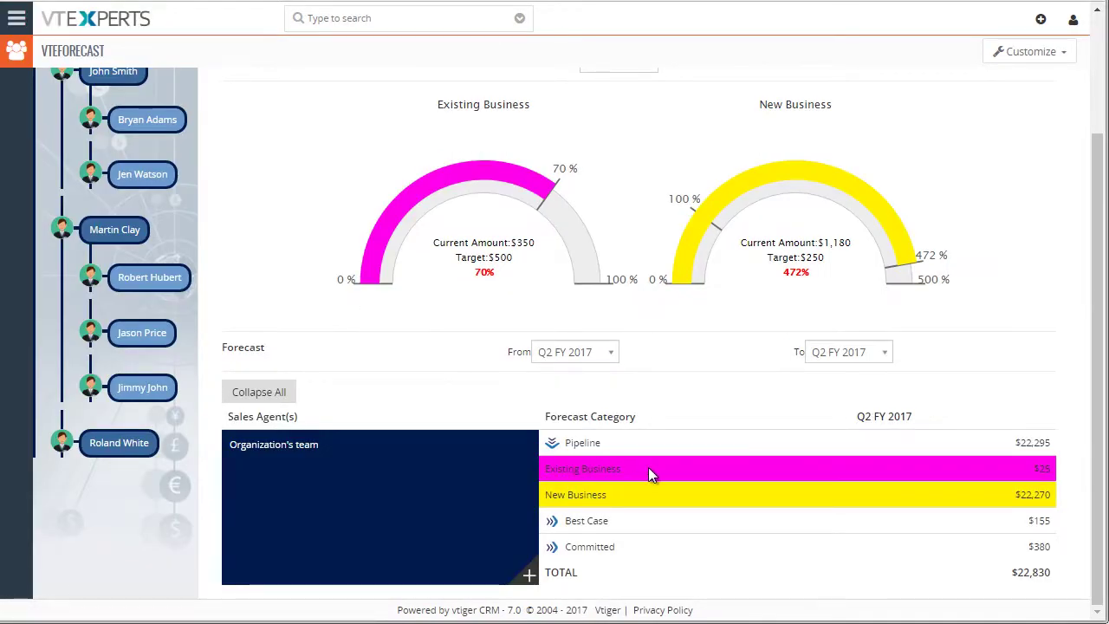
{"action": "left_click", "coordinate": [529, 576]}
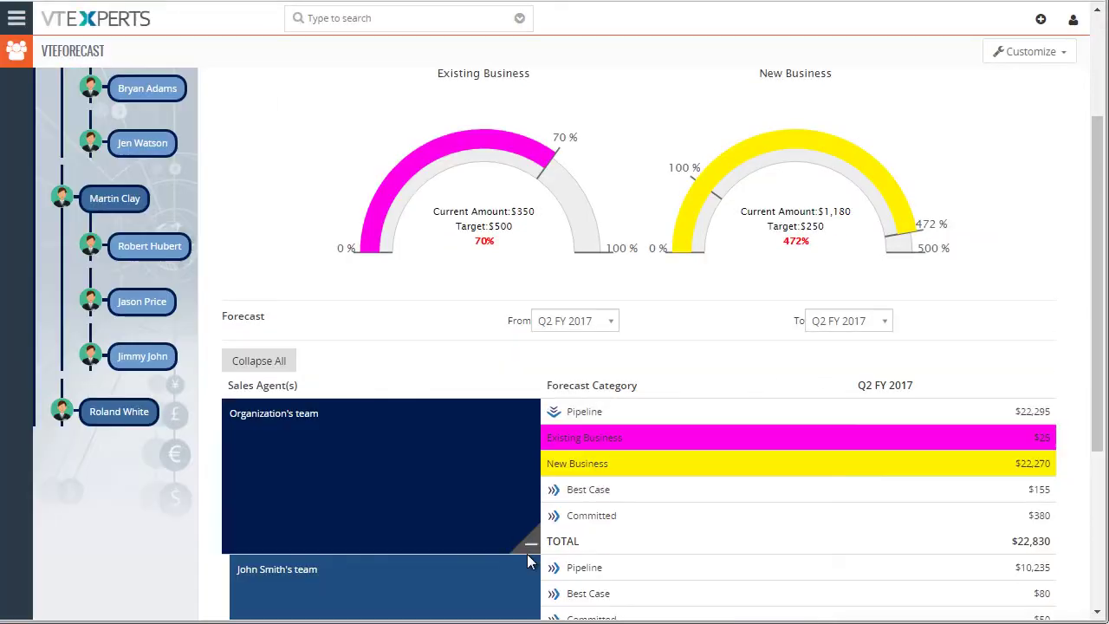
{"action": "scroll", "coordinate": [531, 492], "scroll_direction": "down", "scroll_amount": 3}
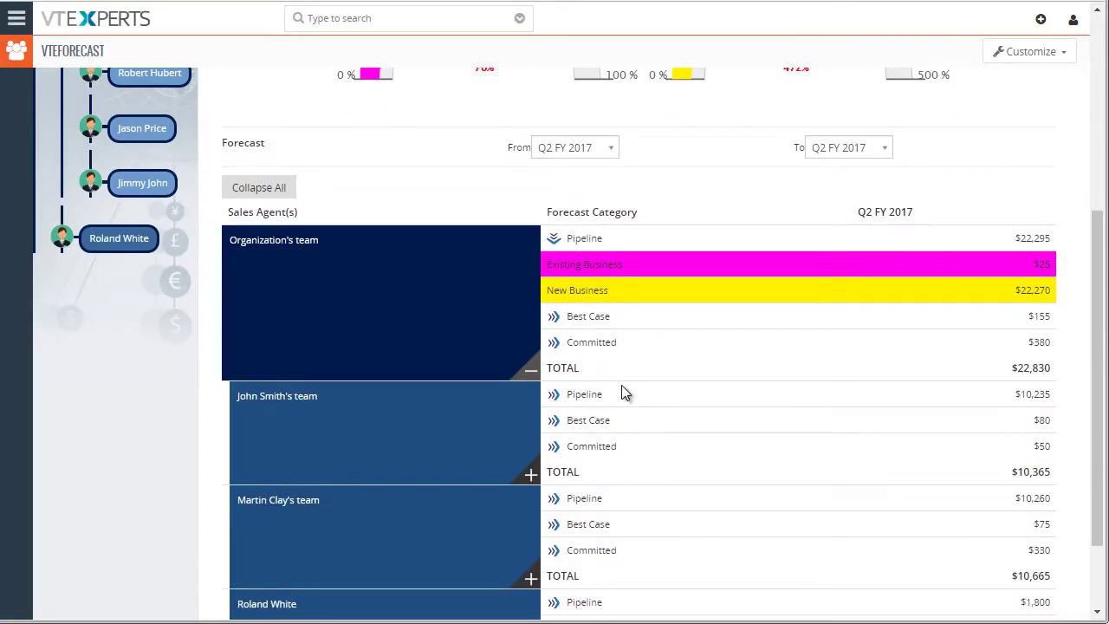
Open the forecast settings and view the users assignable under the second team manager in the hierarchy, leaving the assignment unsaved
{"action": "left_click_drag", "start_coordinate": [1091, 289], "coordinate": [972, 99]}
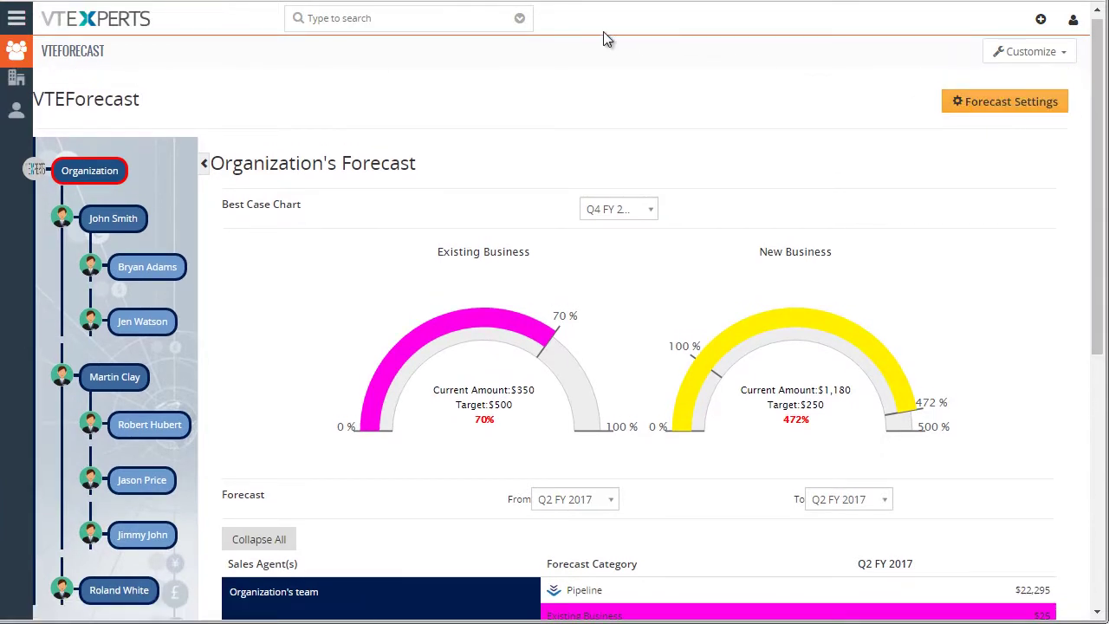
{"action": "left_click", "coordinate": [1005, 111]}
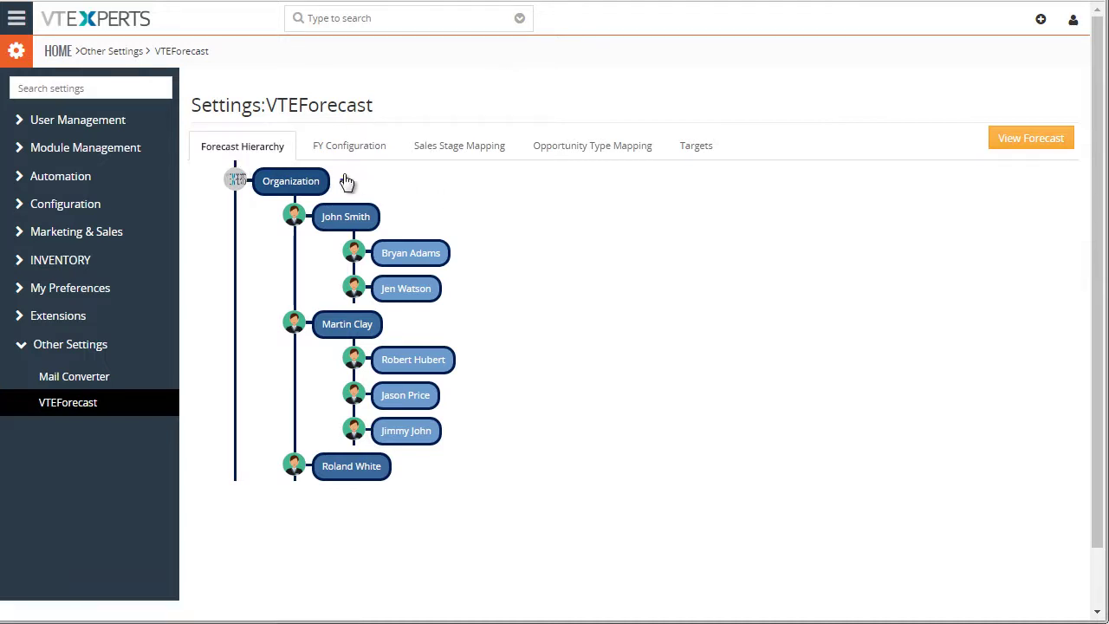
{"action": "mouse_move", "coordinate": [394, 336]}
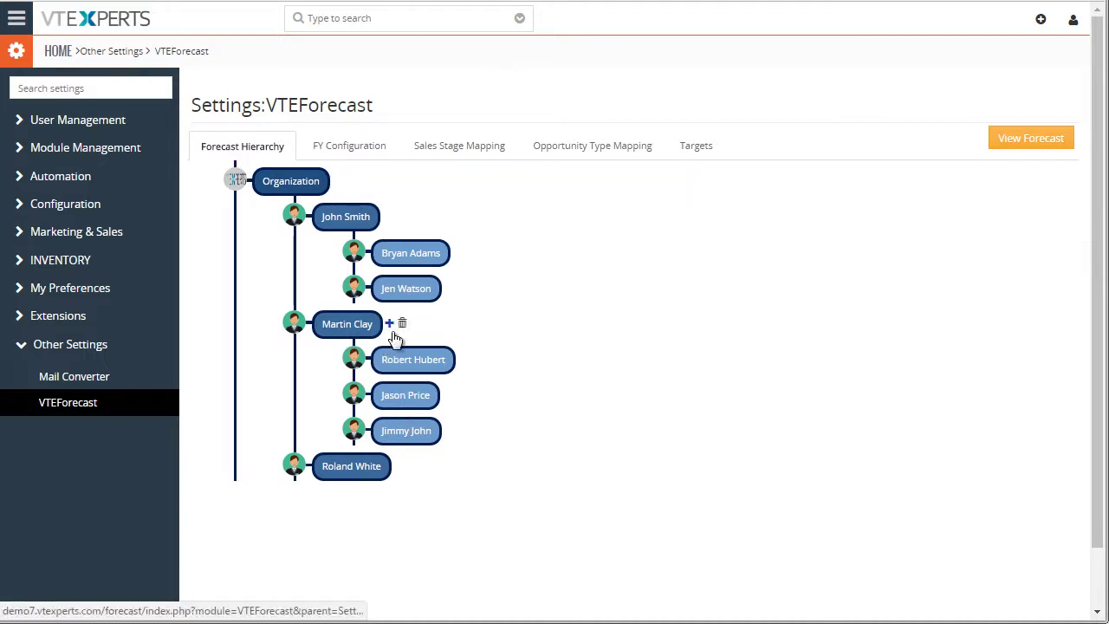
{"action": "left_click", "coordinate": [390, 325]}
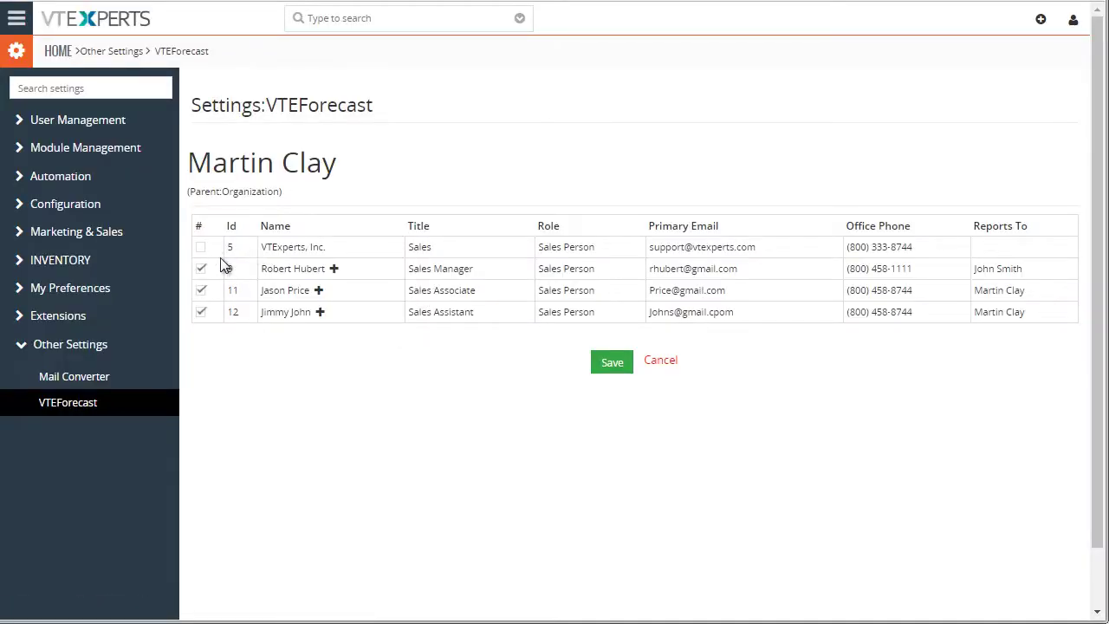
{"action": "left_click", "coordinate": [664, 362]}
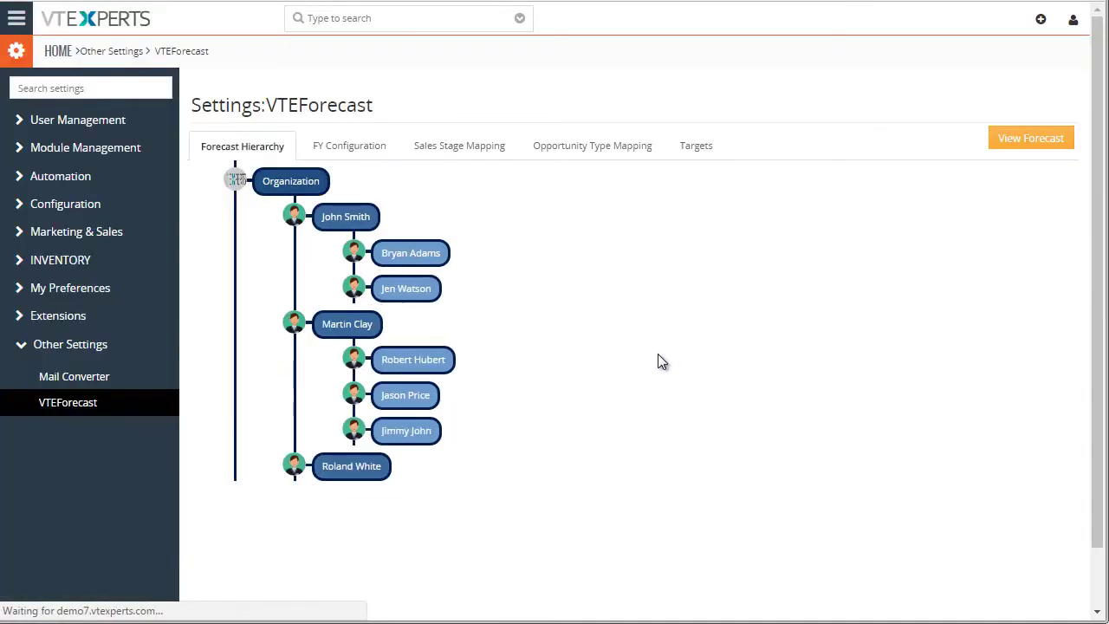
{"action": "mouse_move", "coordinate": [347, 183]}
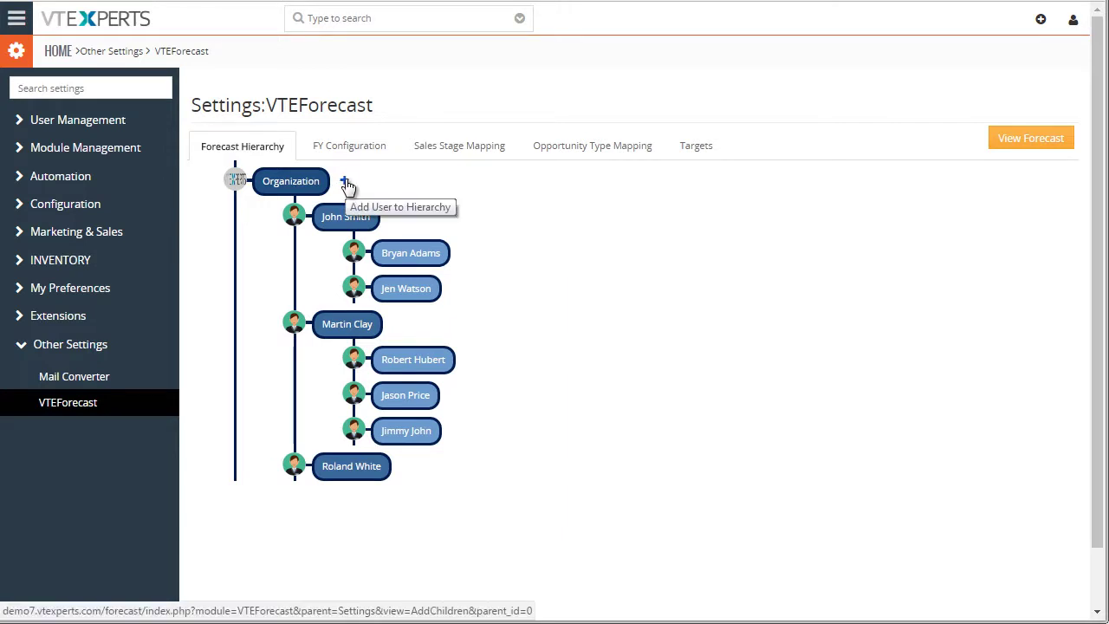
Review the fiscal year configuration, including the choices for number of periods, starting month and starting year
{"action": "left_click", "coordinate": [357, 149]}
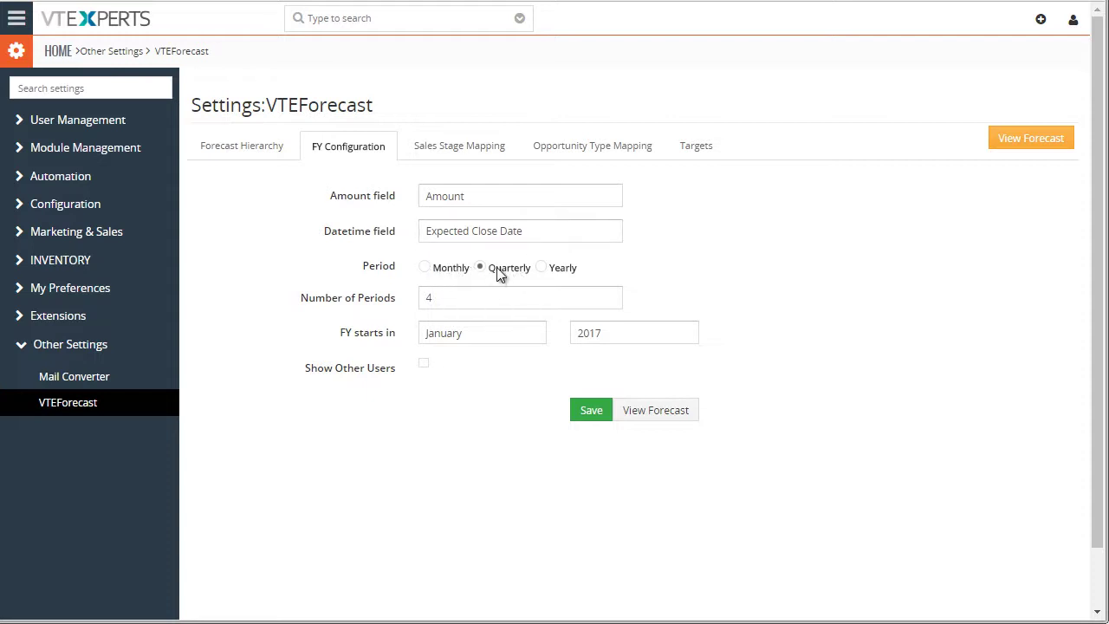
{"action": "left_click", "coordinate": [596, 301]}
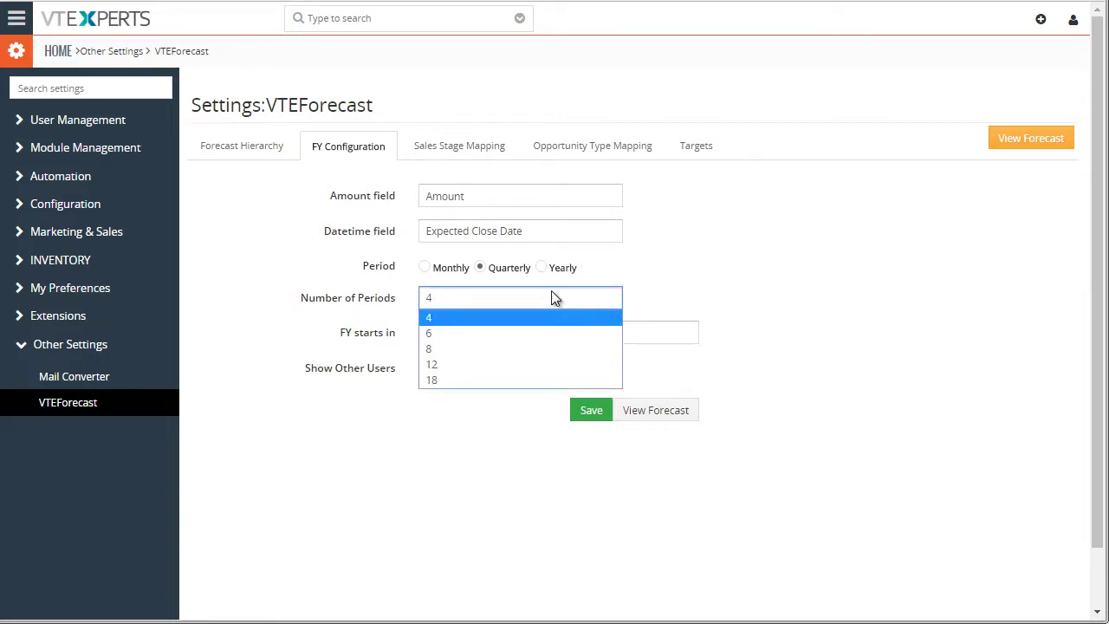
{"action": "left_click", "coordinate": [697, 279]}
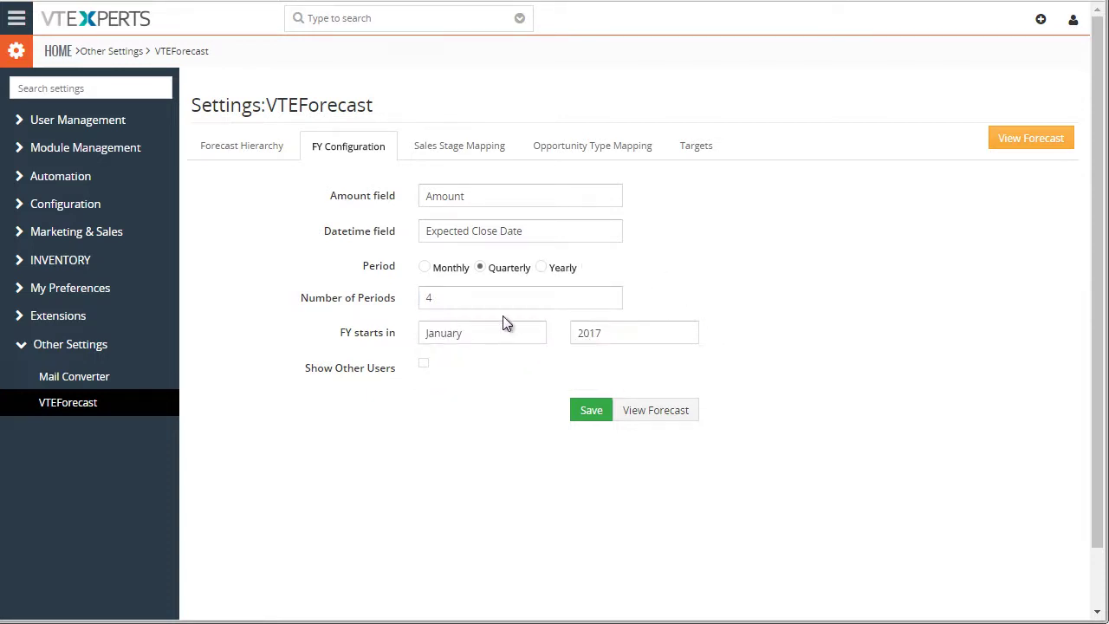
{"action": "left_click", "coordinate": [439, 334]}
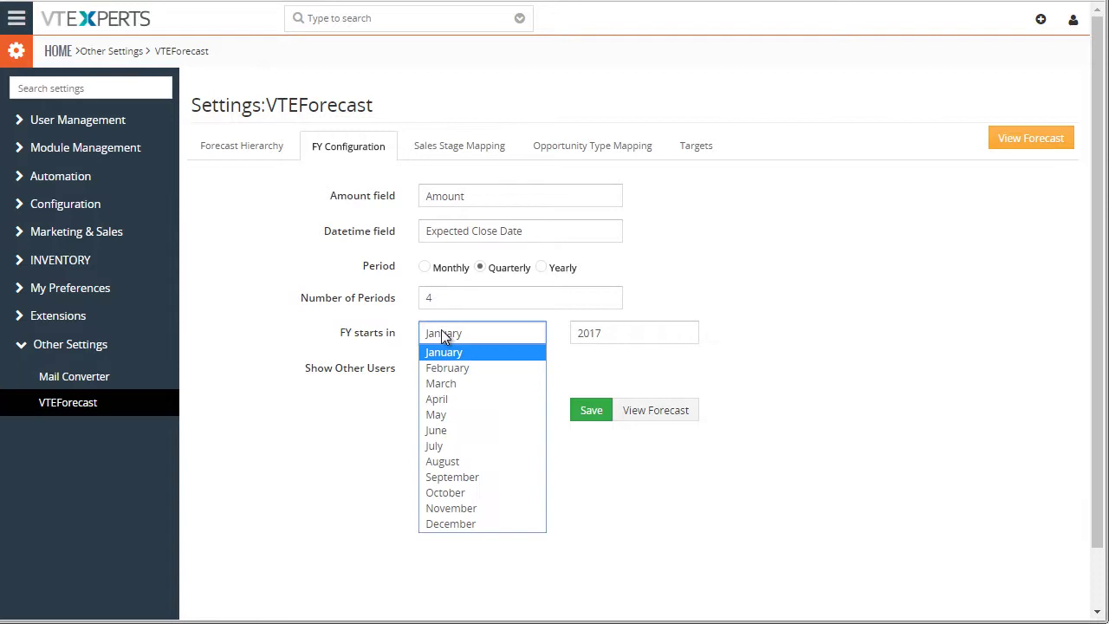
{"action": "left_click", "coordinate": [441, 331]}
{"action": "left_click", "coordinate": [641, 334]}
{"action": "left_click", "coordinate": [723, 317]}
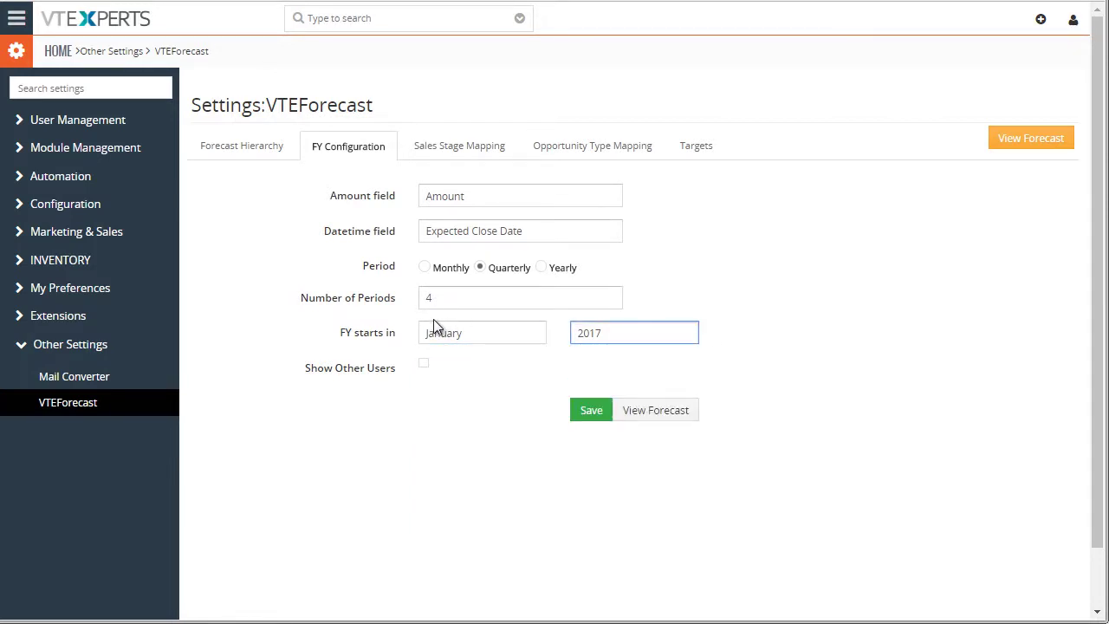
Review the sales stage mapping of the Pipeline and Best Case forecast categories
{"action": "left_click", "coordinate": [448, 149]}
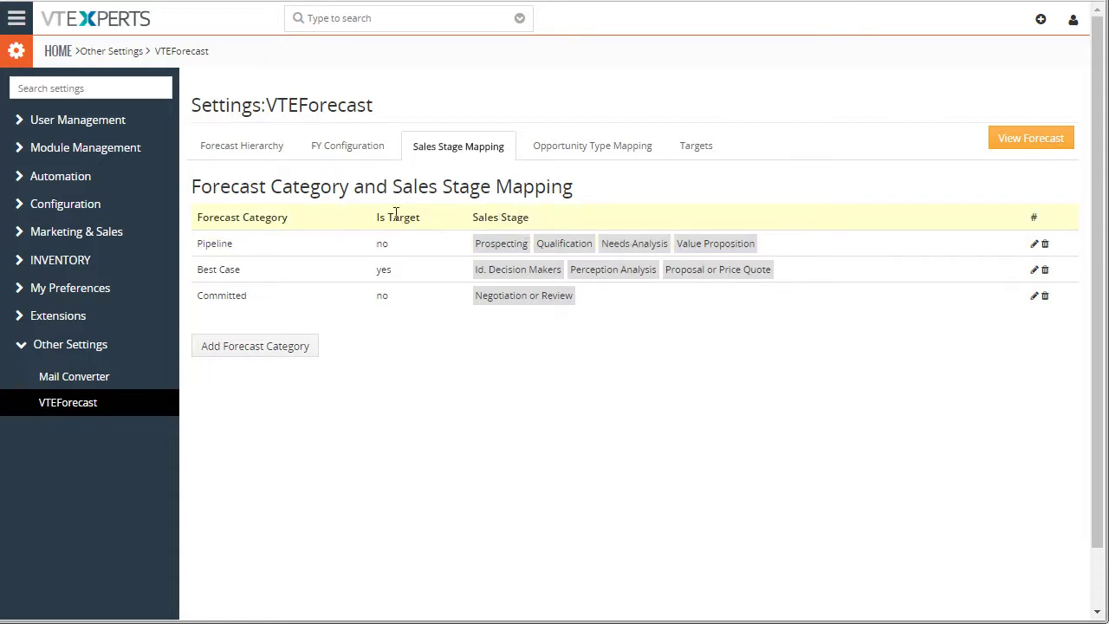
{"action": "double_click", "coordinate": [217, 242]}
{"action": "left_click", "coordinate": [207, 270]}
Return to the forecast view and examine the forecast categories in the team's table
{"action": "left_click", "coordinate": [1031, 143]}
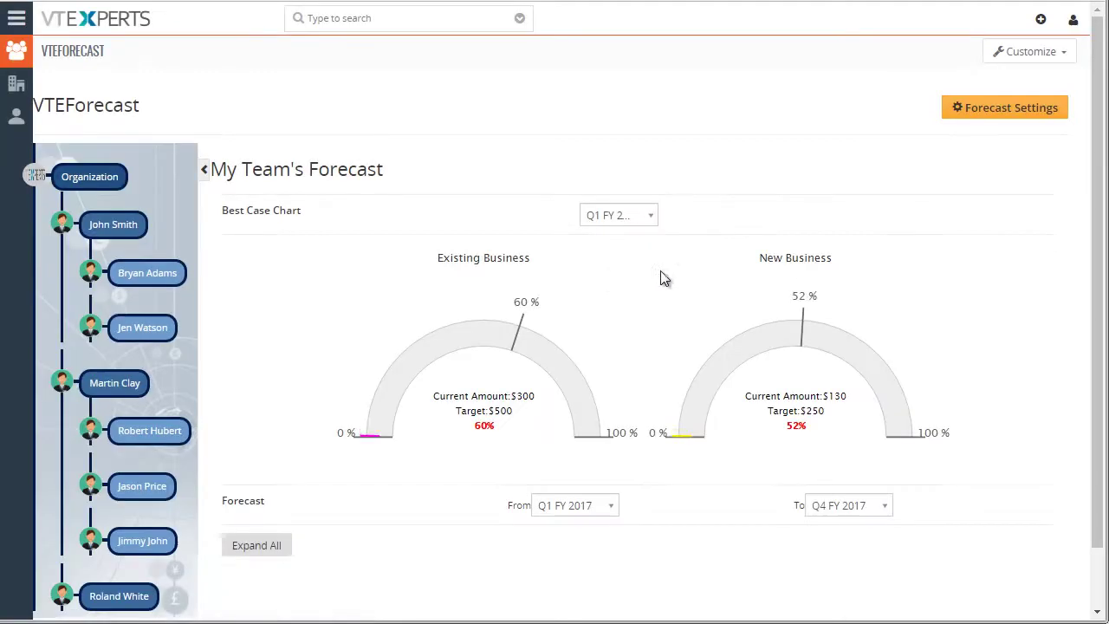
{"action": "scroll", "coordinate": [1096, 195], "scroll_direction": "down", "scroll_amount": 2}
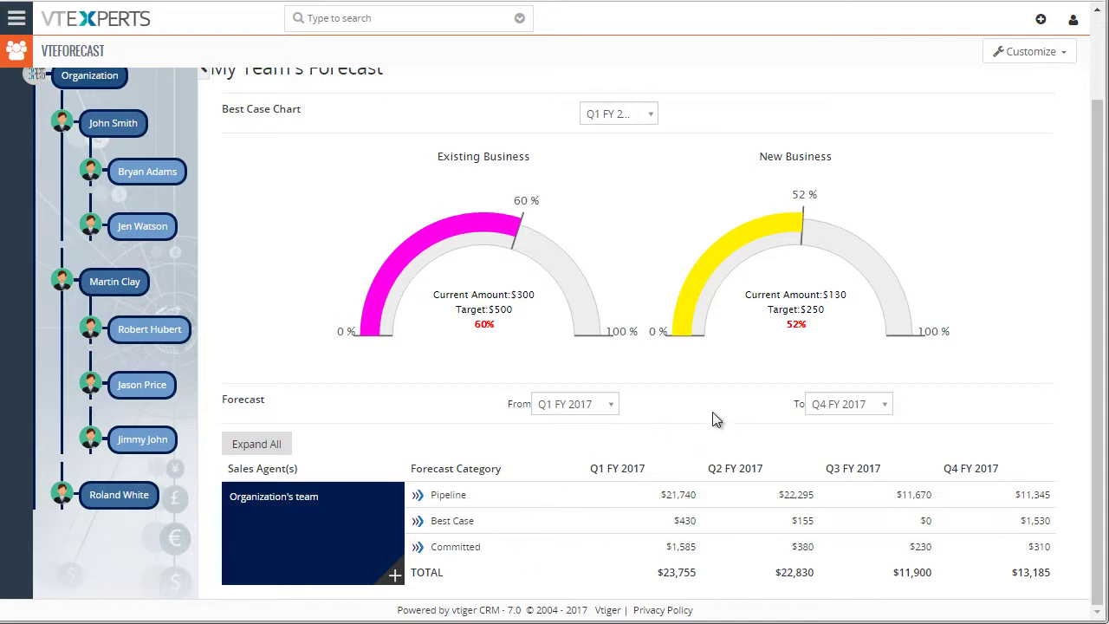
Reopen the sales stage mapping in the forecast settings and view the form for adding a forecast category, leaving it unsaved
{"action": "scroll", "coordinate": [713, 414], "scroll_direction": "up", "scroll_amount": 2}
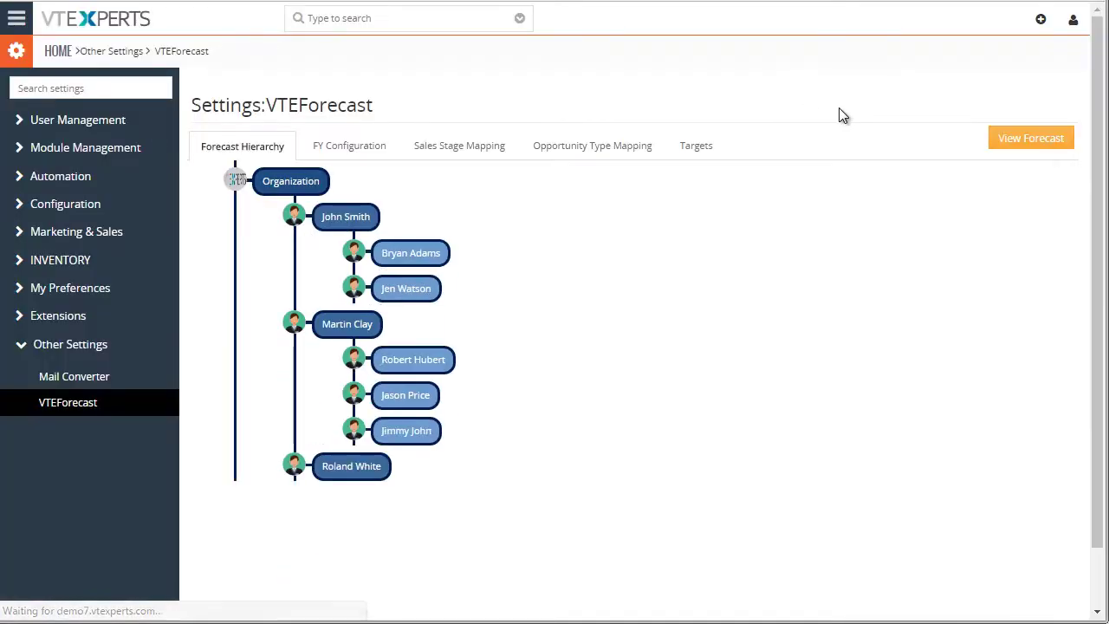
{"action": "left_click", "coordinate": [461, 146]}
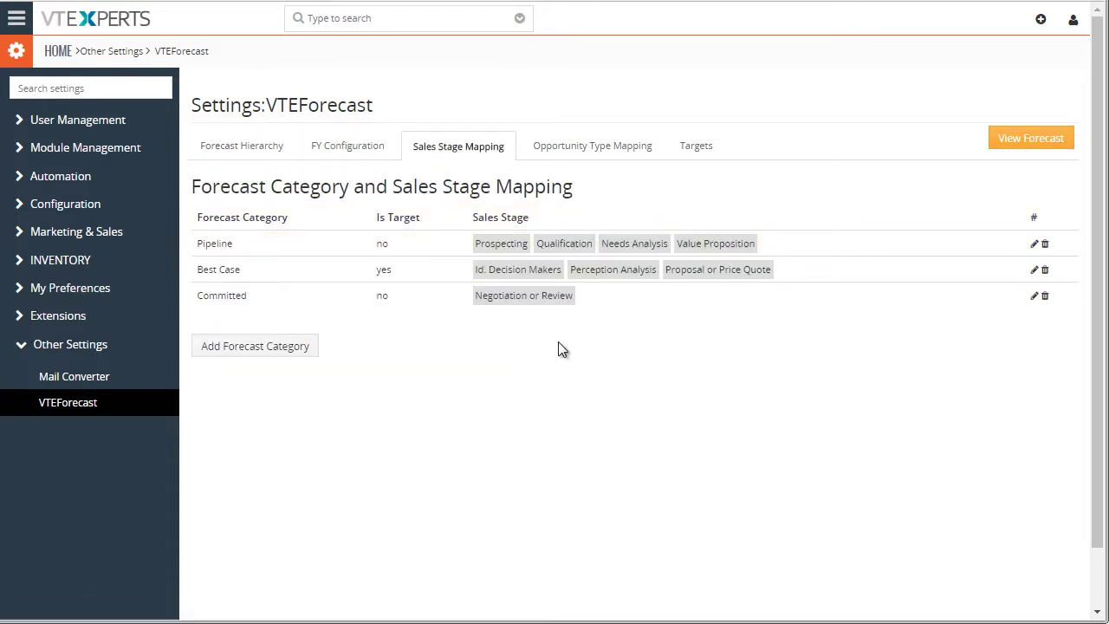
{"action": "left_click", "coordinate": [269, 358]}
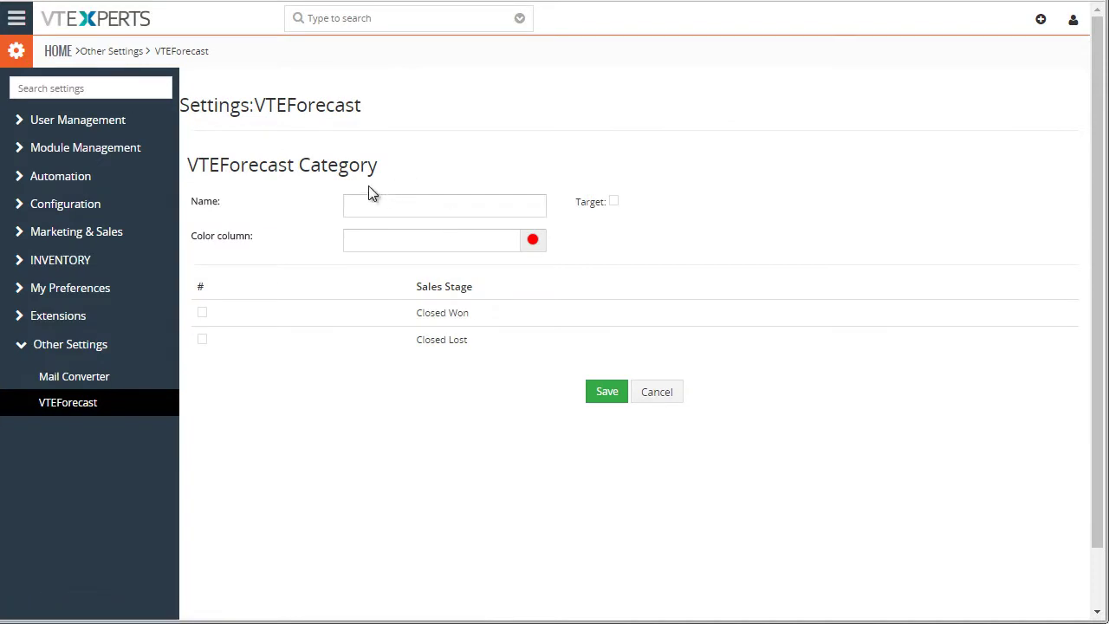
{"action": "left_click", "coordinate": [660, 392]}
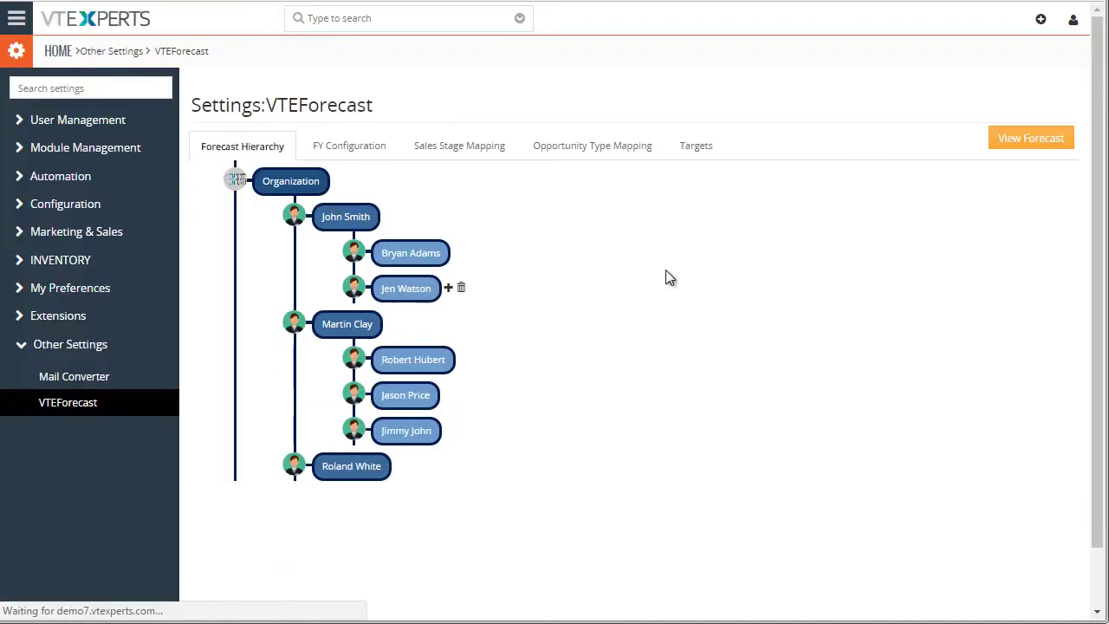
Review the opportunity type mapping and the financial year 2017 targets, checking that an agent's Q1 New Business target can be edited
{"action": "left_click", "coordinate": [589, 151]}
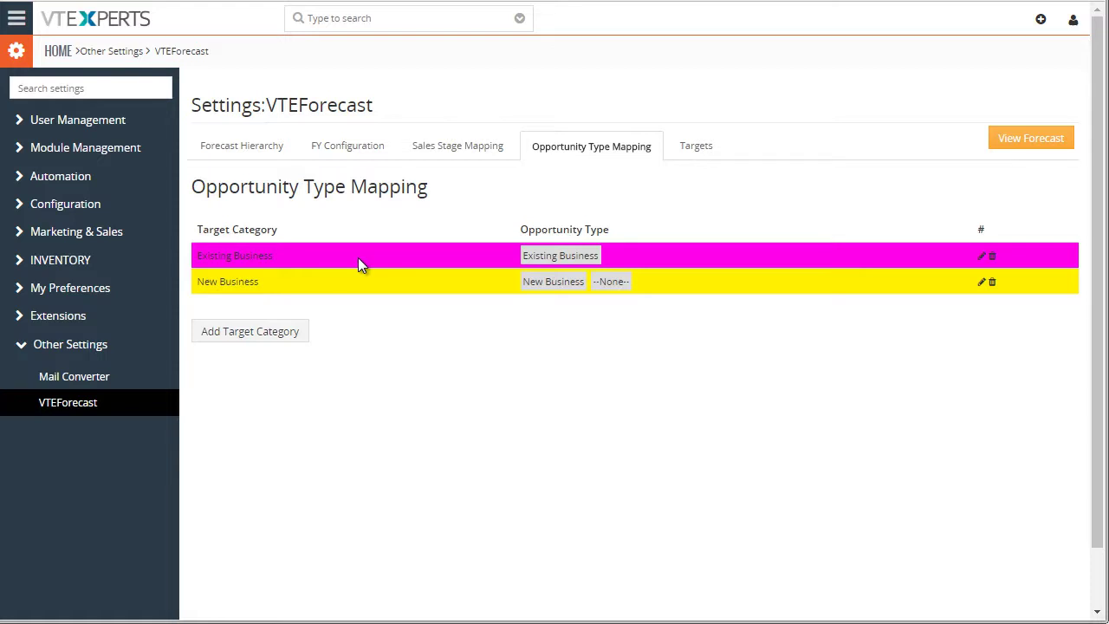
{"action": "left_click", "coordinate": [692, 152]}
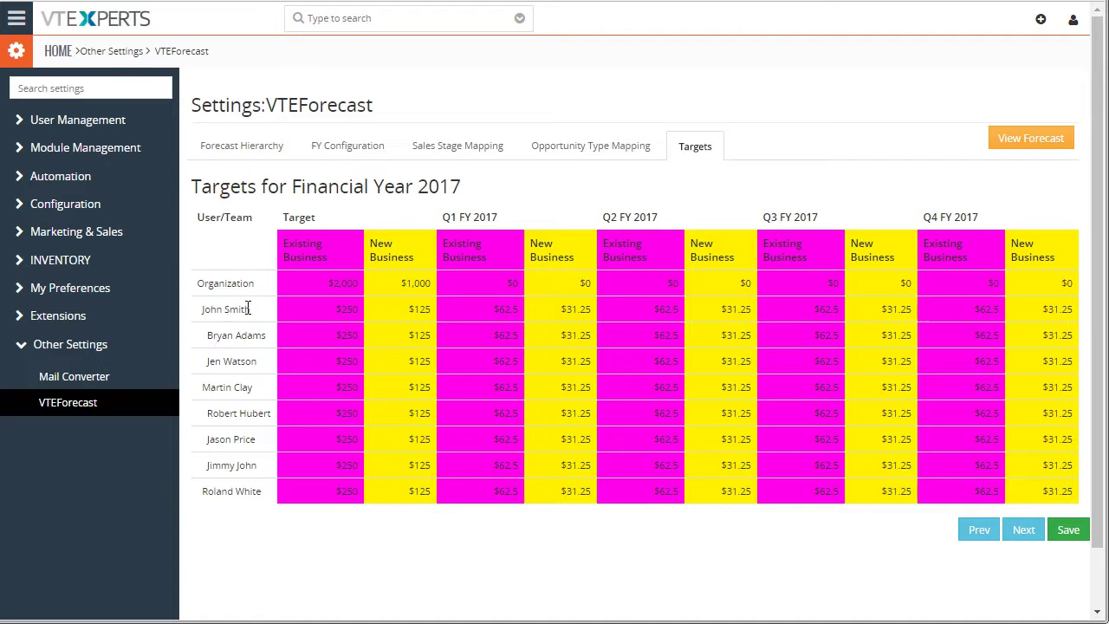
{"action": "left_click", "coordinate": [567, 337]}
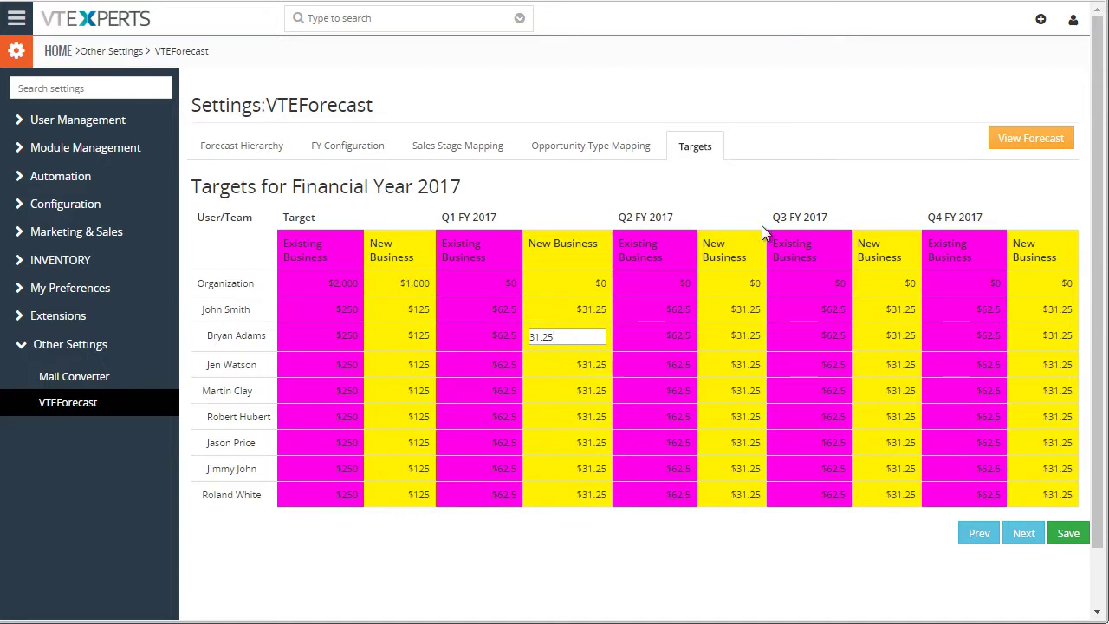
{"action": "left_click", "coordinate": [979, 533]}
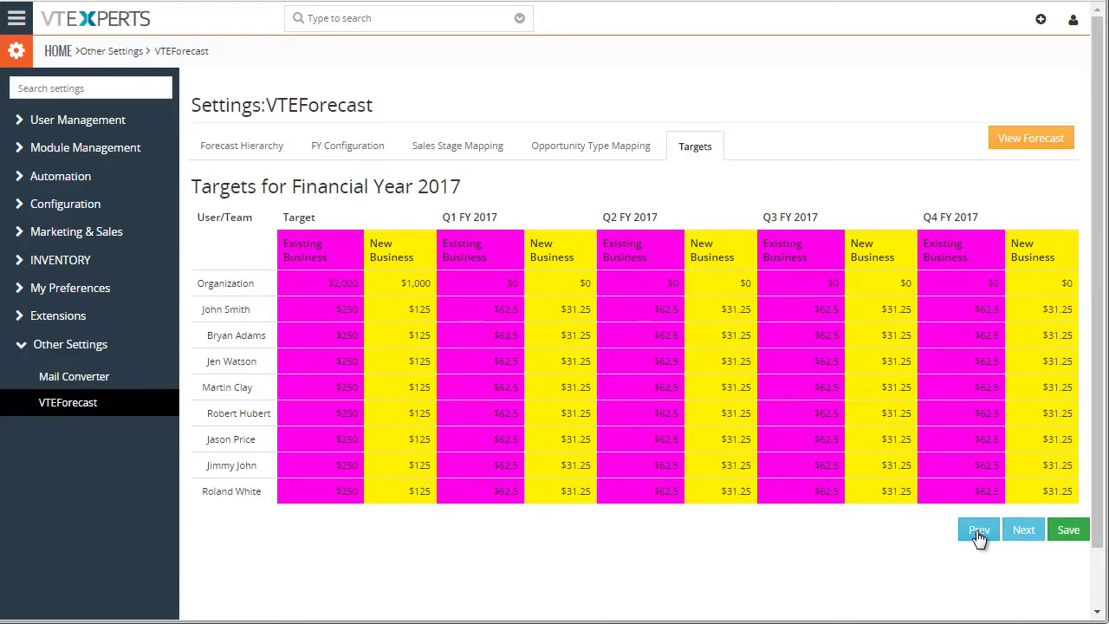
Set the Organization's Q2 FY 2018 Existing Business target to 2000 in the financial year 2018 targets
{"action": "left_click", "coordinate": [1016, 530]}
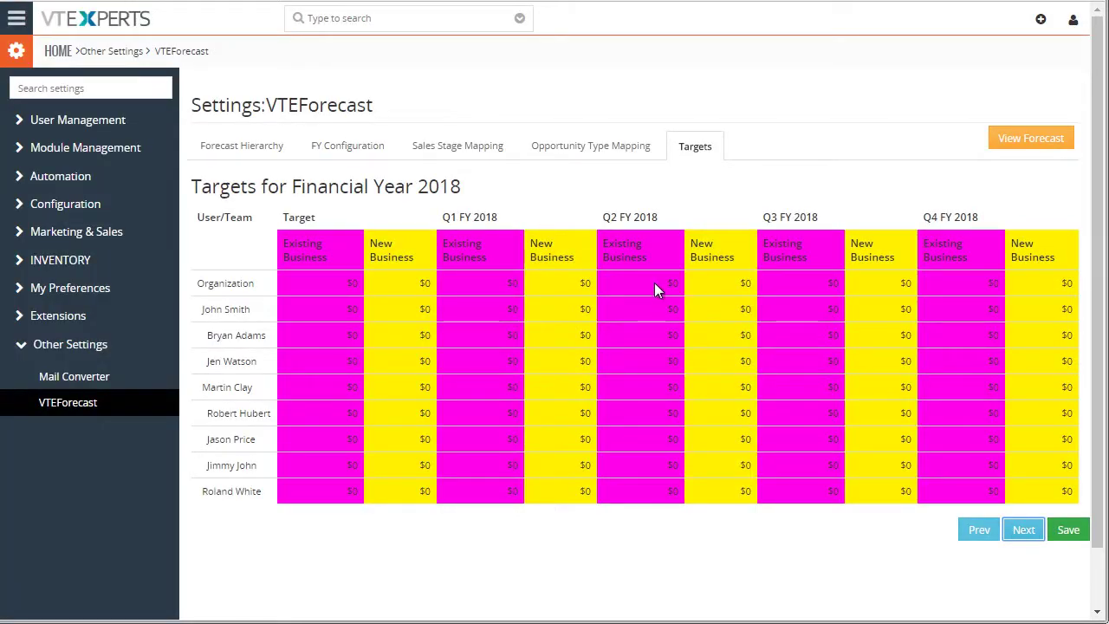
{"action": "left_click", "coordinate": [654, 283]}
{"action": "type", "text": "2,000"}
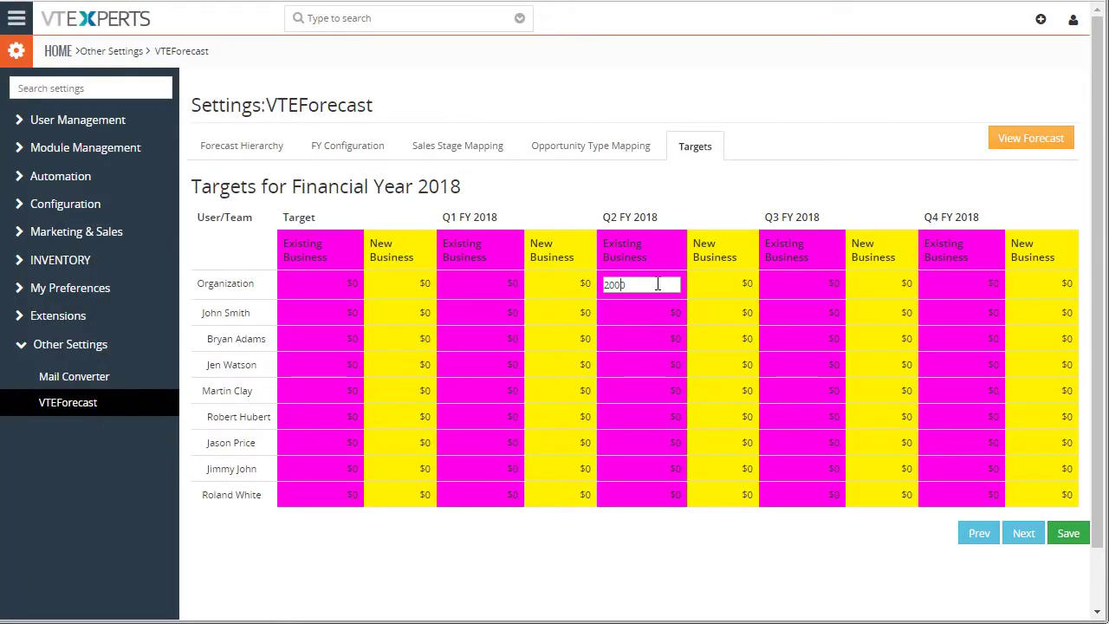
{"action": "left_click", "coordinate": [793, 199]}
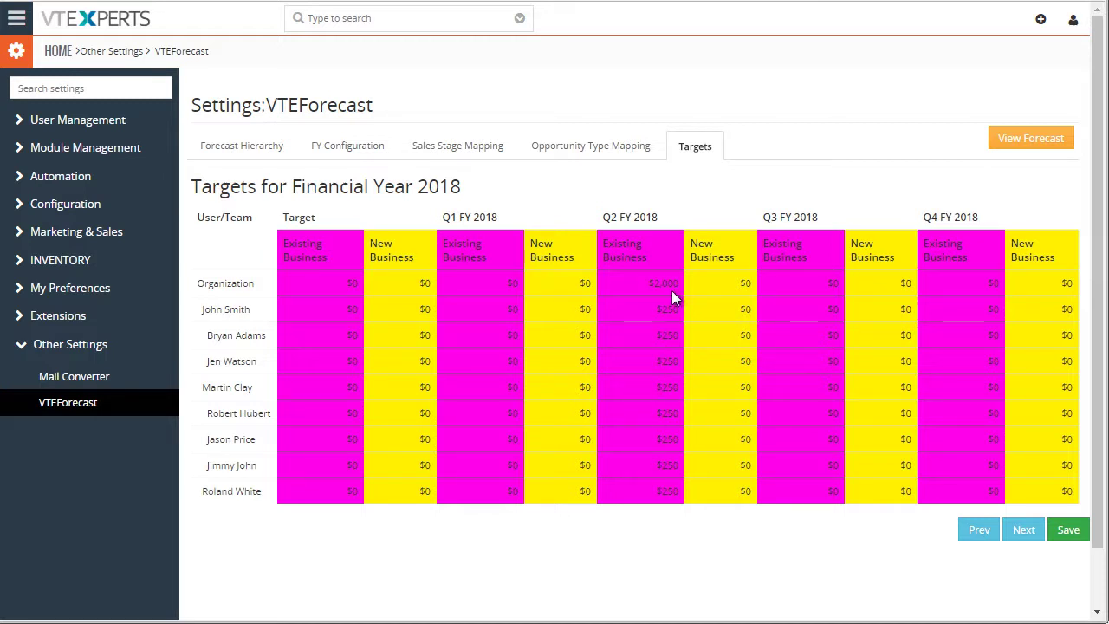
Set the first team manager's Q2 FY 2018 Existing Business target to 1000
{"action": "left_click", "coordinate": [654, 309]}
{"action": "left_click_drag", "start_coordinate": [657, 310], "coordinate": [585, 309]}
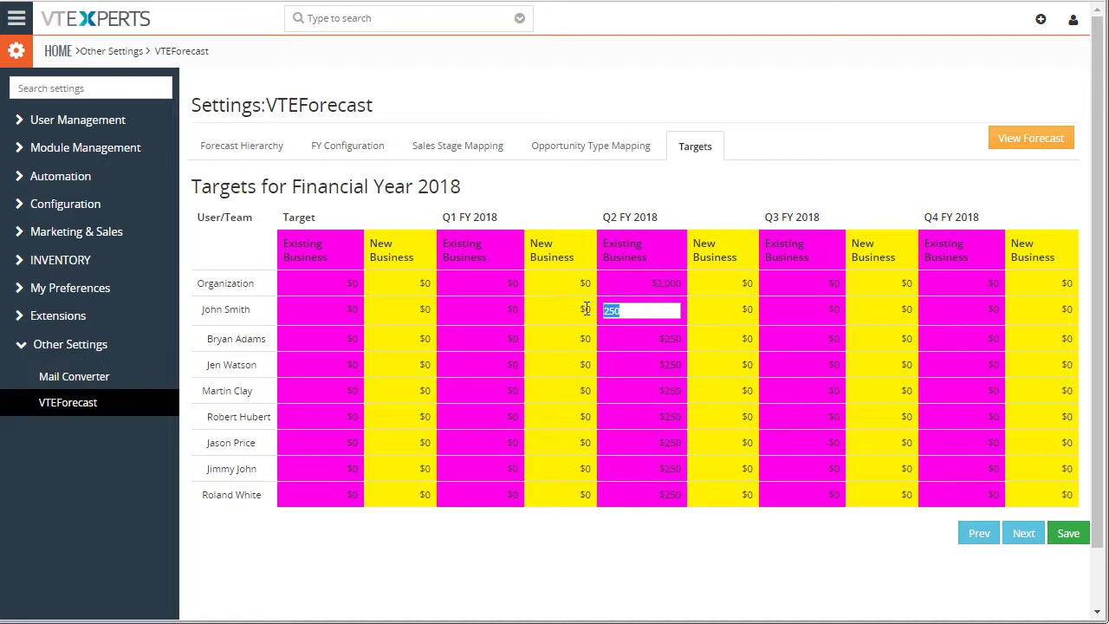
{"action": "type", "text": "1,00"}
{"action": "type", "text": "000"}
{"action": "left_click", "coordinate": [834, 565]}
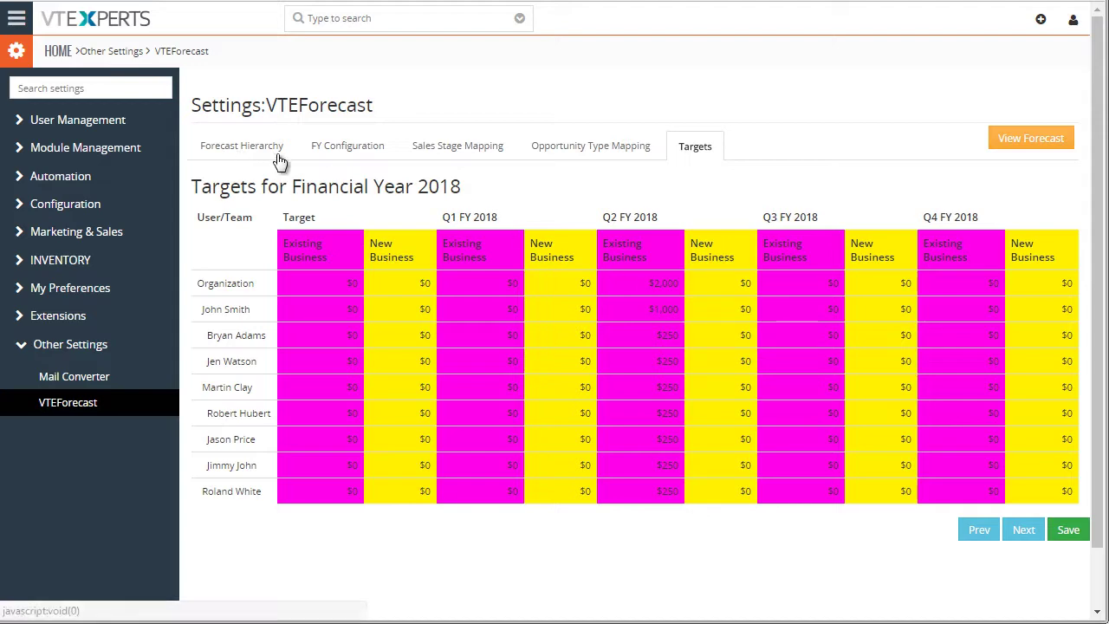
Go back to the forecast view and look over the team's Best Case charts and forecast table
{"action": "left_click", "coordinate": [997, 140]}
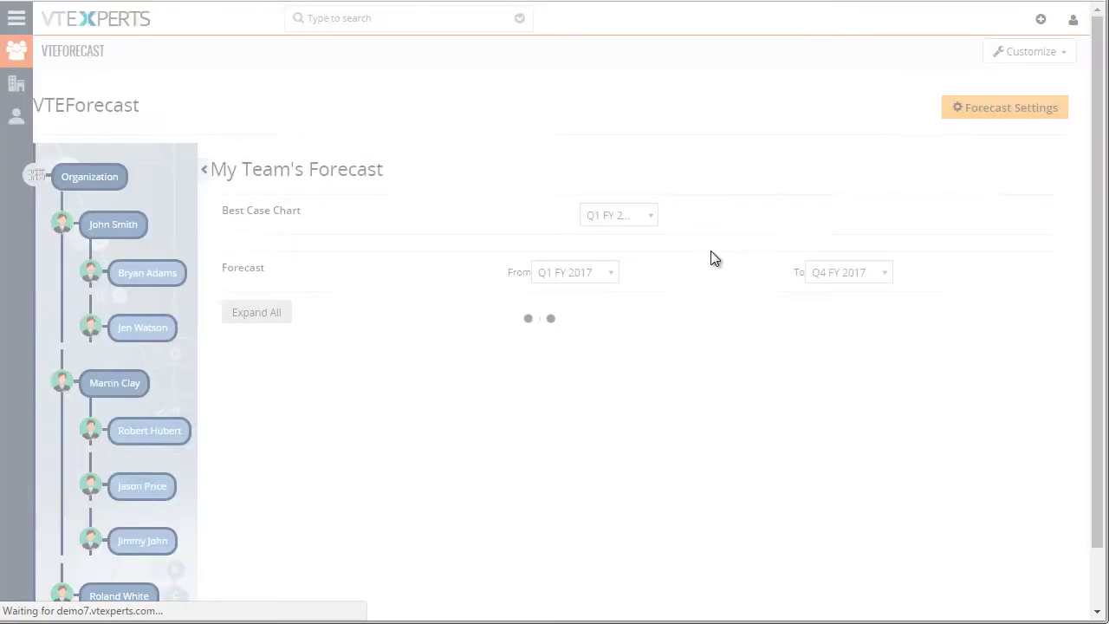
{"action": "scroll", "coordinate": [712, 262], "scroll_direction": "down", "scroll_amount": 2}
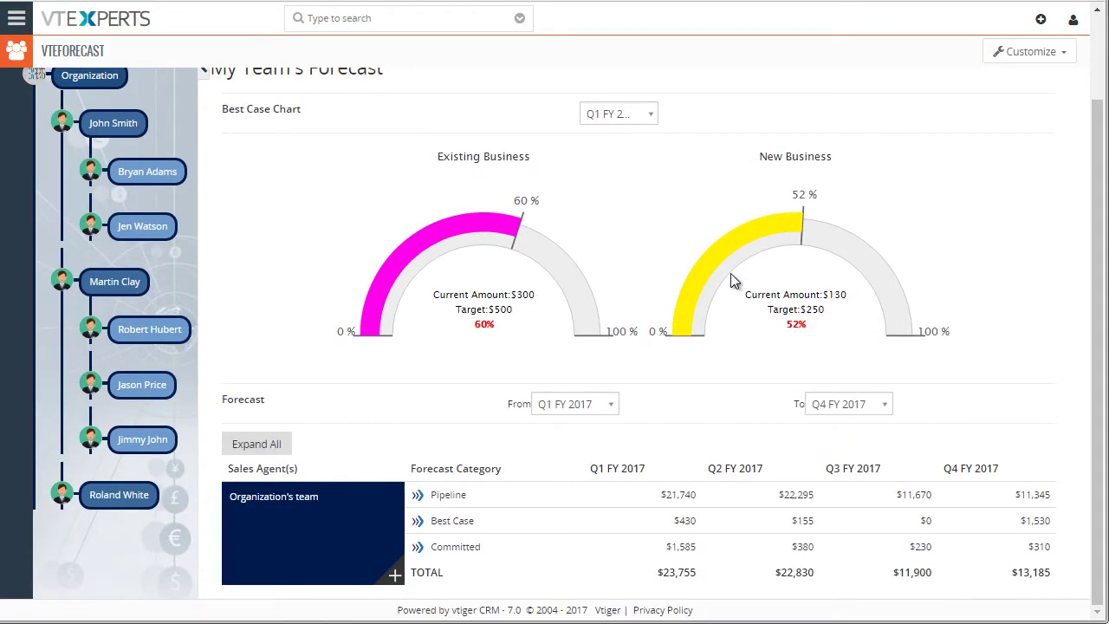